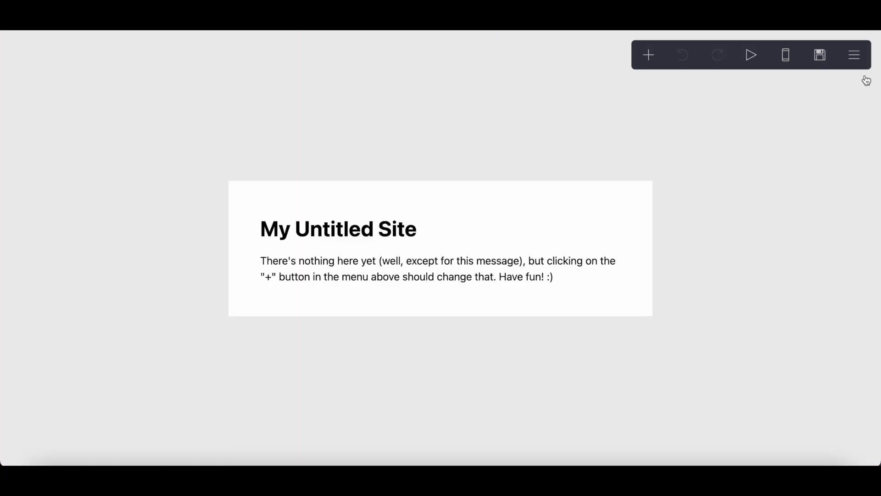
- Open the site's background settings and copy the background colour code #D2CAE6 from the Google Docs notes
click(854, 56)
click(784, 197)
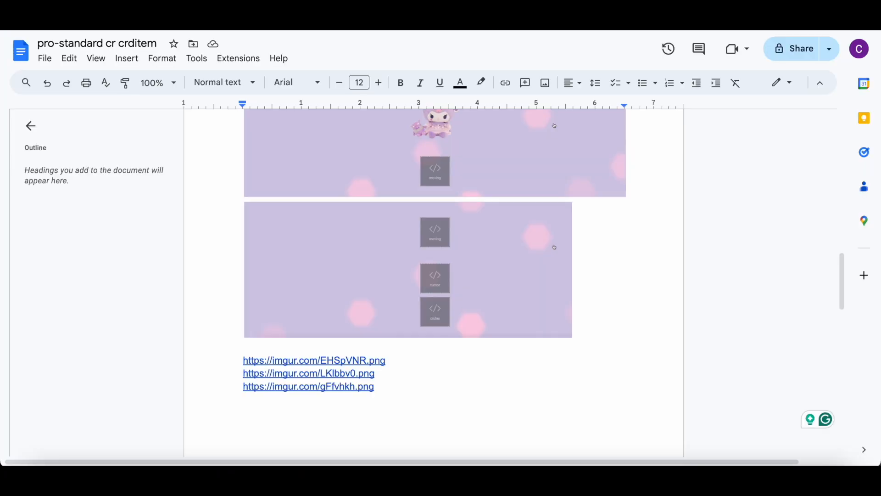
scroll(294, 216, up, 10)
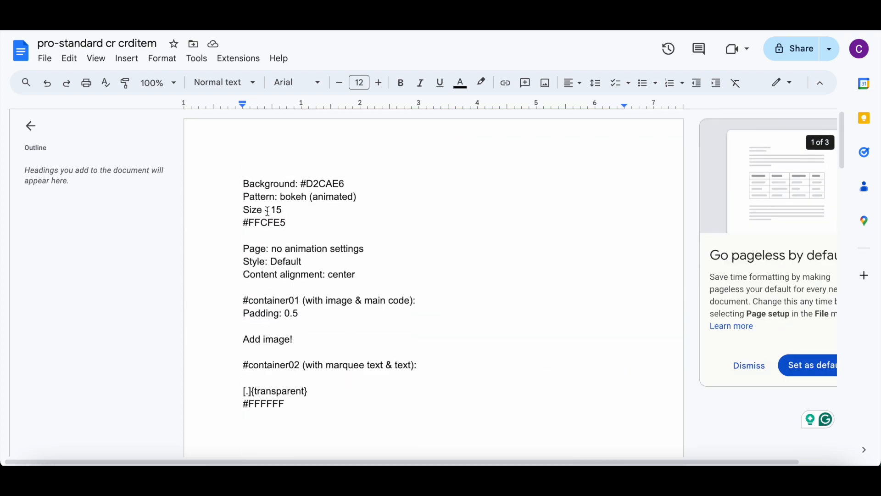
drag(302, 184, 374, 184)
right_click(374, 183)
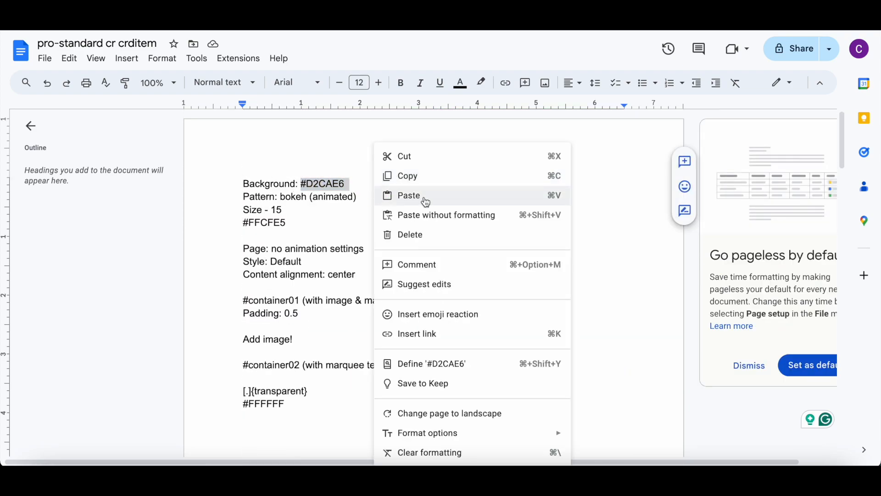
click(423, 178)
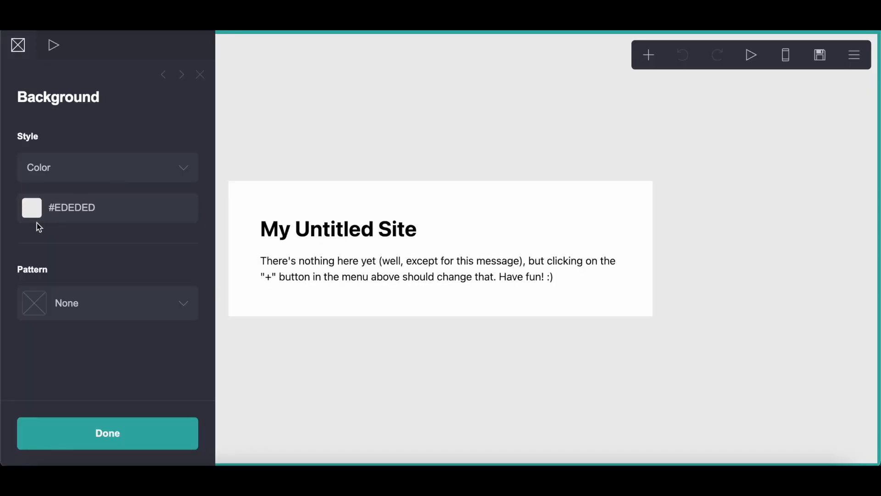
- Set the site background colour to #D2CAE6
click(134, 205)
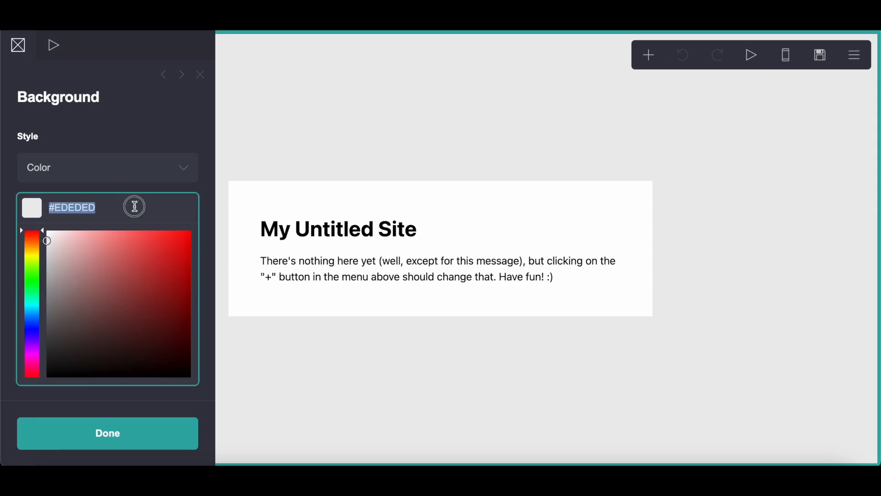
right_click(138, 206)
click(156, 277)
click(115, 143)
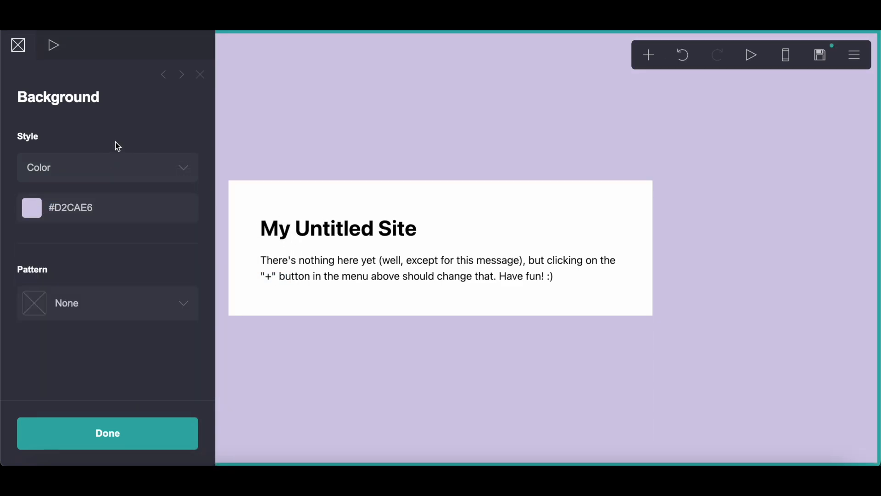
- Apply the Bokeh (Animated) pattern to the site background and reduce the pattern size
click(89, 309)
scroll(90, 307, down, 4)
scroll(91, 309, down, 2)
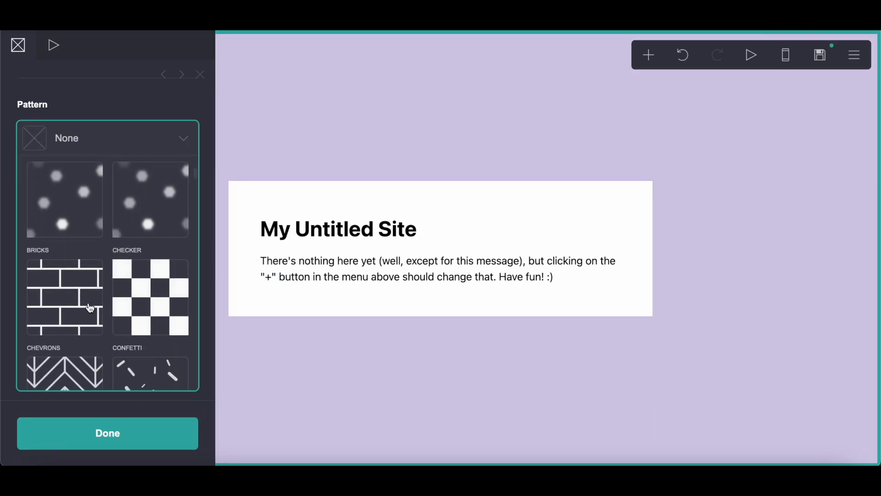
click(148, 185)
click(194, 324)
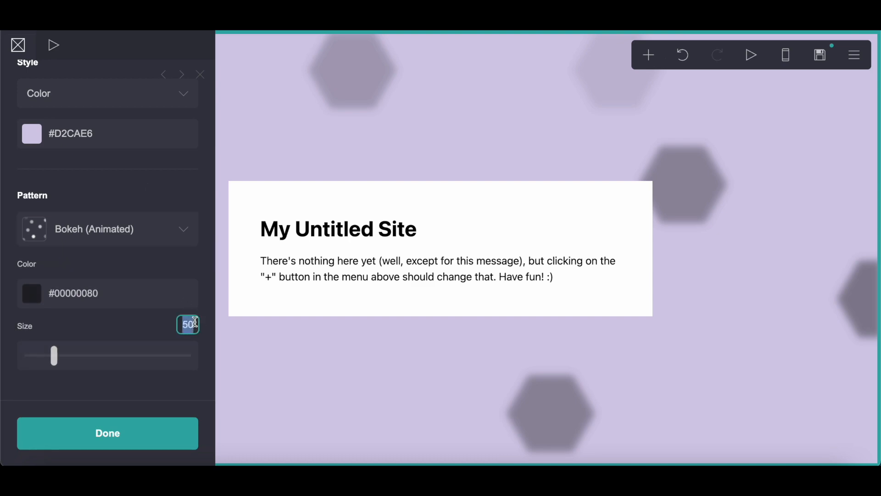
key(Return)
- Set the background pattern colour to #FEC5E5 and finish the background settings
click(54, 291)
text(#FCE5E5)
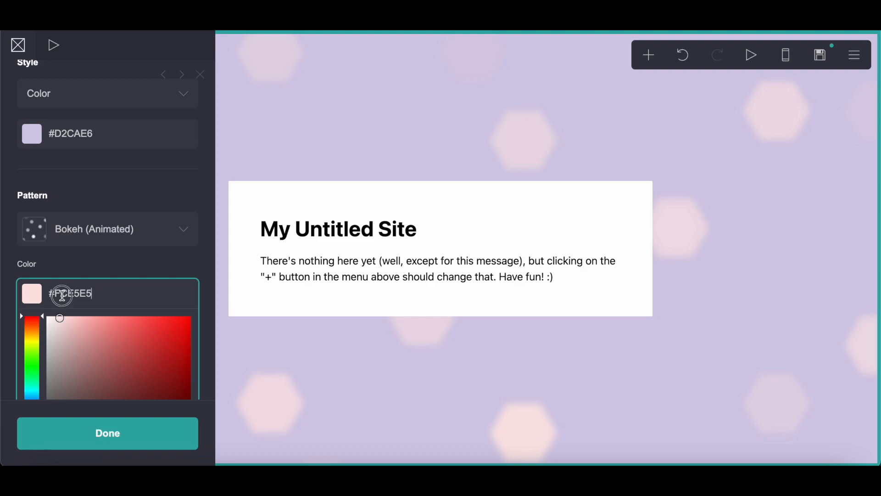
key(BackSpace)
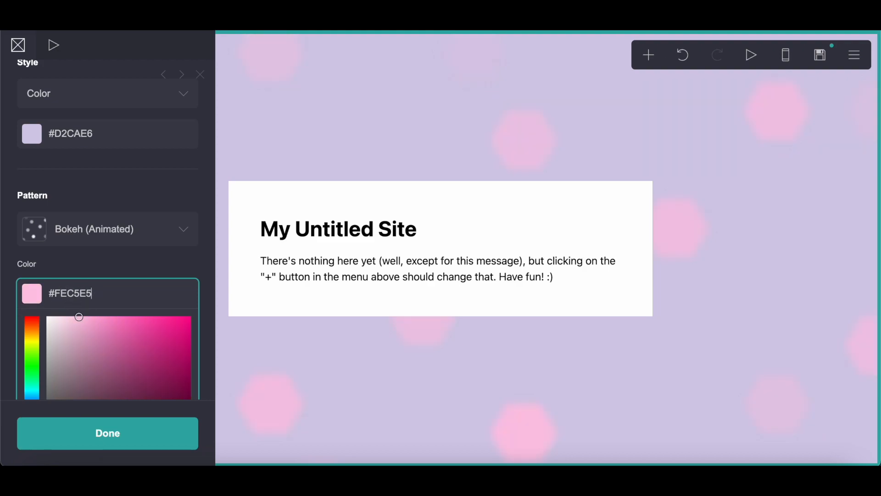
click(102, 437)
- Change the page style to Default and its contents alignment to Center
click(853, 55)
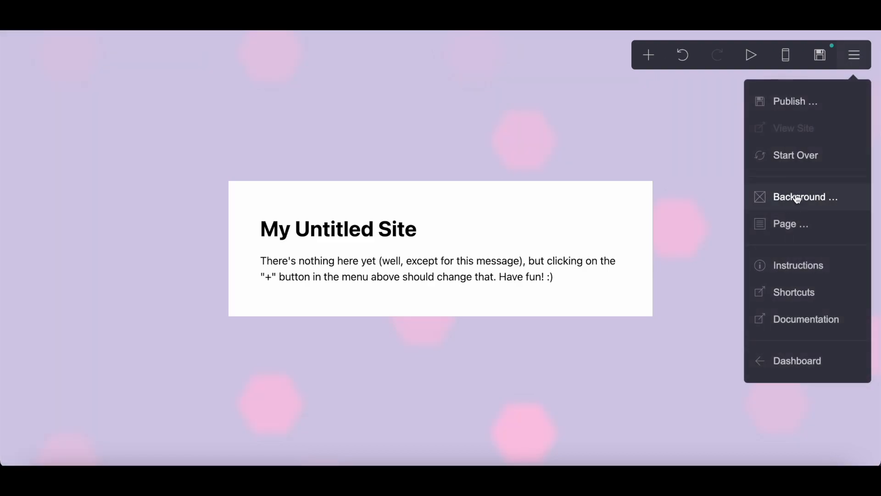
click(782, 225)
click(57, 91)
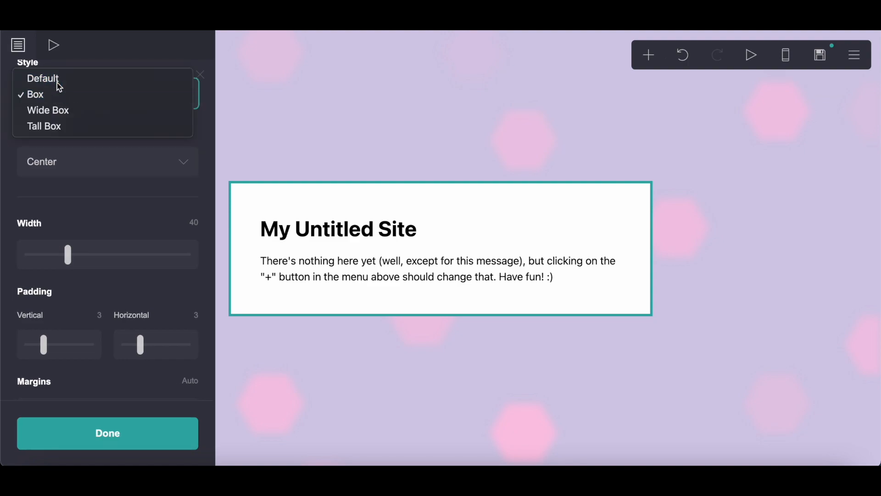
click(51, 79)
scroll(113, 216, down, 7)
click(84, 208)
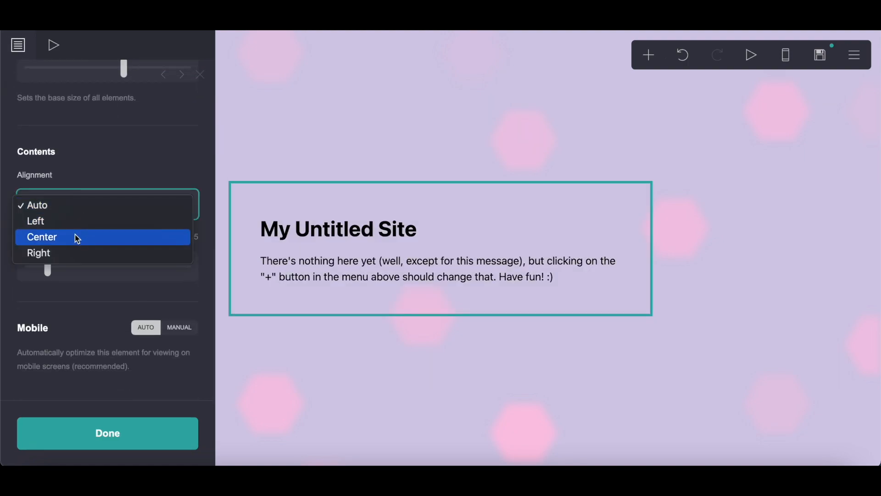
click(126, 232)
- Delete the "My Untitled Site" title and the placeholder message below it
click(419, 232)
click(58, 429)
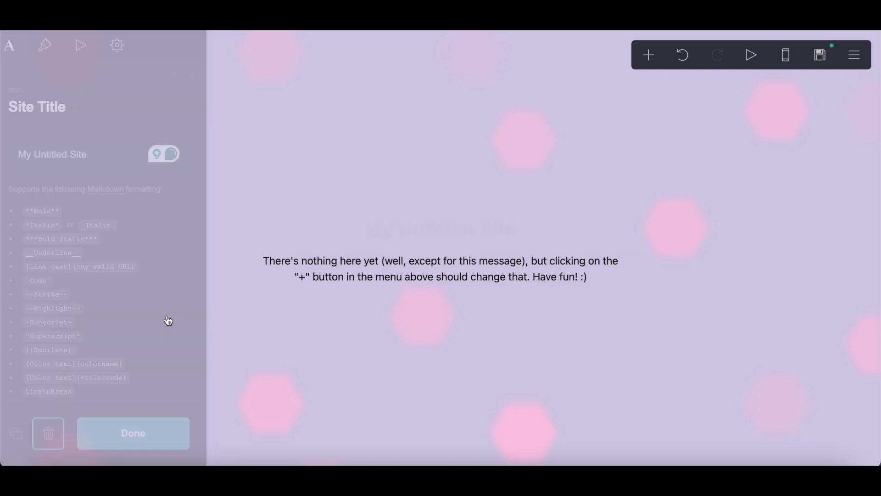
click(398, 247)
click(57, 430)
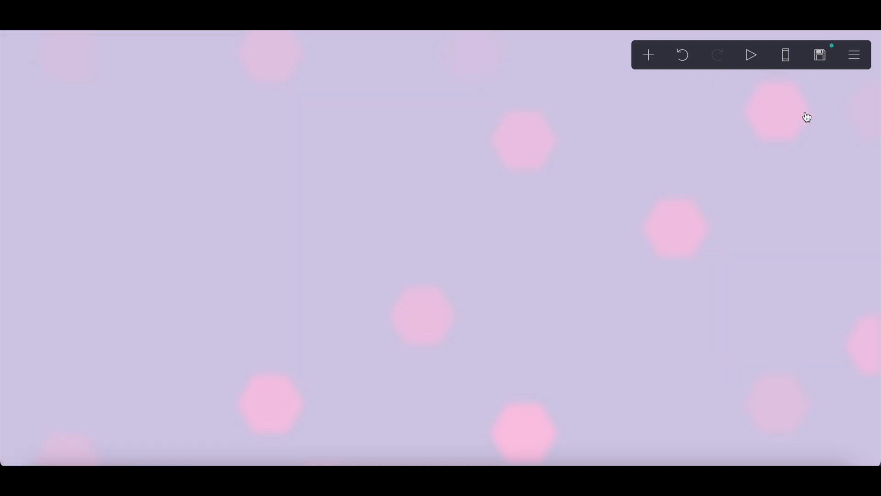
- Add a container to the page and set its vertical and horizontal padding to 0.5
click(644, 56)
click(533, 335)
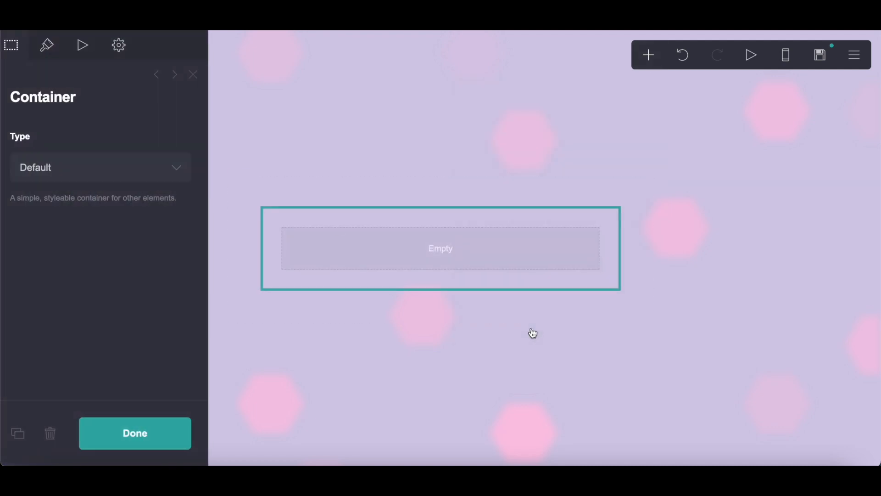
click(54, 46)
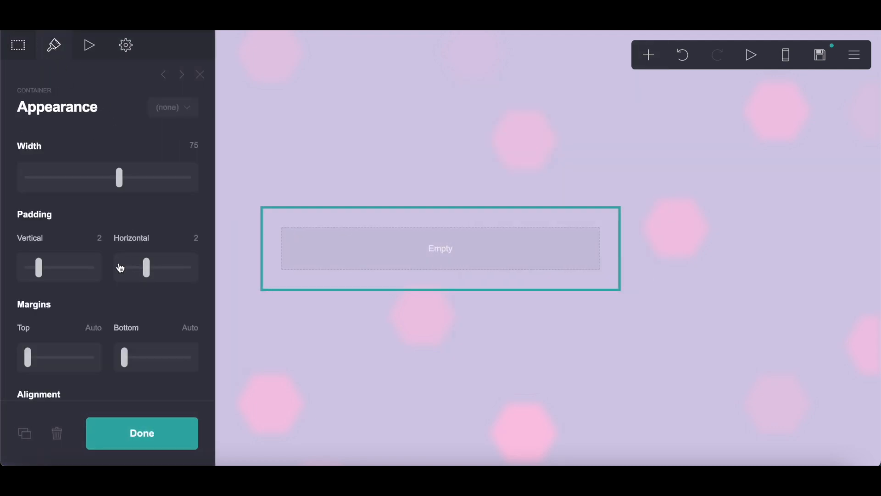
click(195, 239)
text(.5)
key(Return)
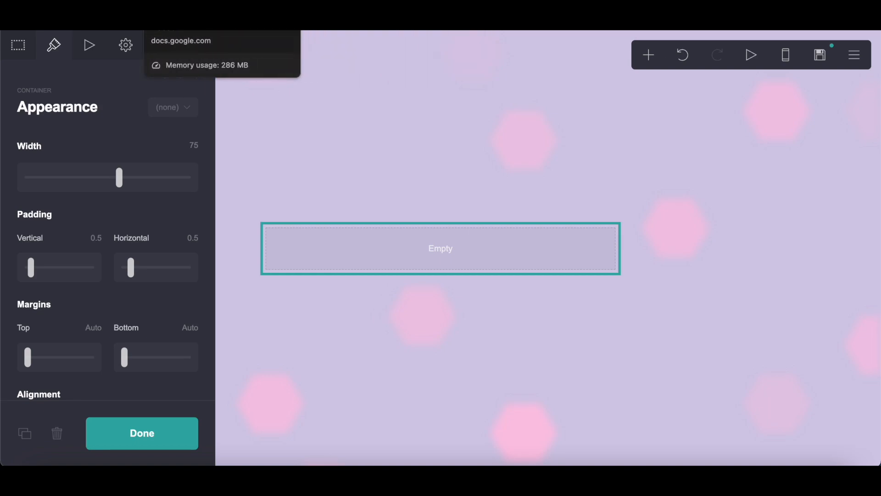
- Check the notes document and add a code embed labelled "code" inside the container
click(193, 9)
scroll(336, 146, down, 3)
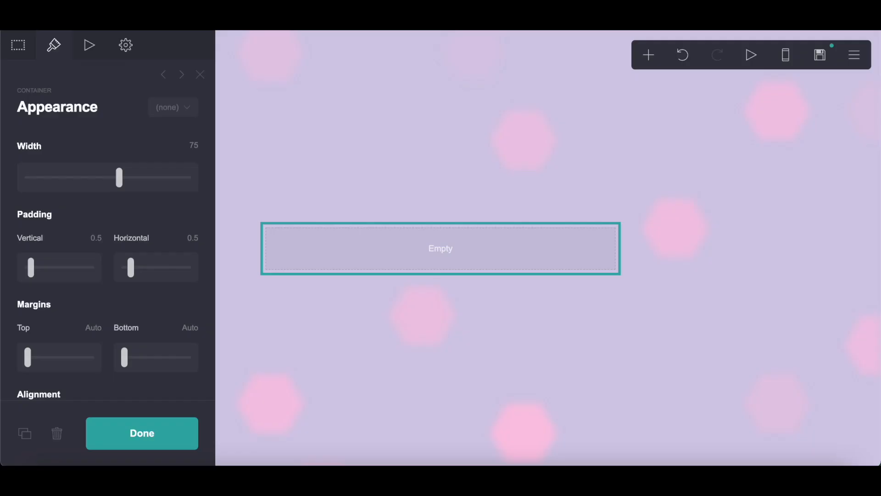
click(648, 55)
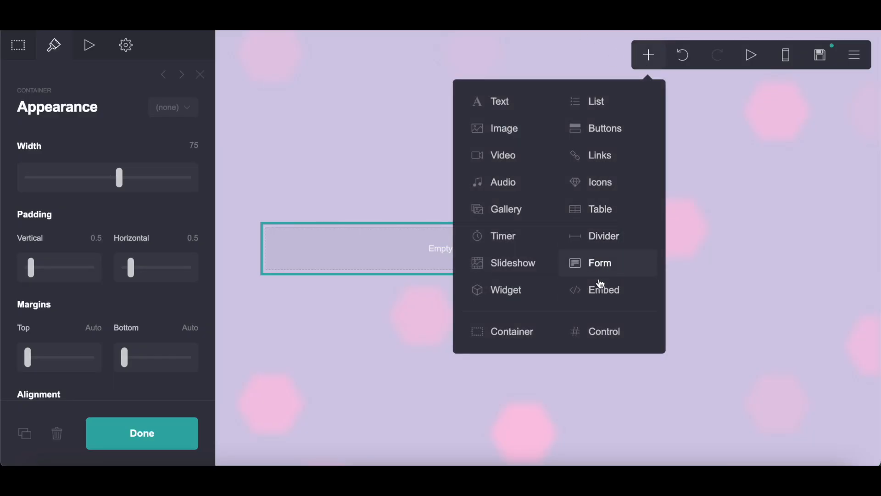
click(599, 288)
double_click(82, 288)
text(code)
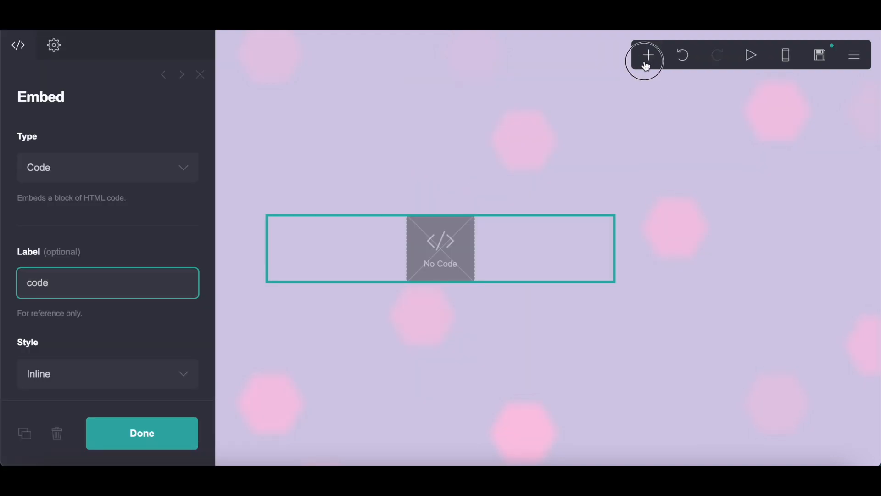
- Add an image element below the code embed and upload IMG_3725.PNG from Downloads into it
click(646, 65)
click(508, 130)
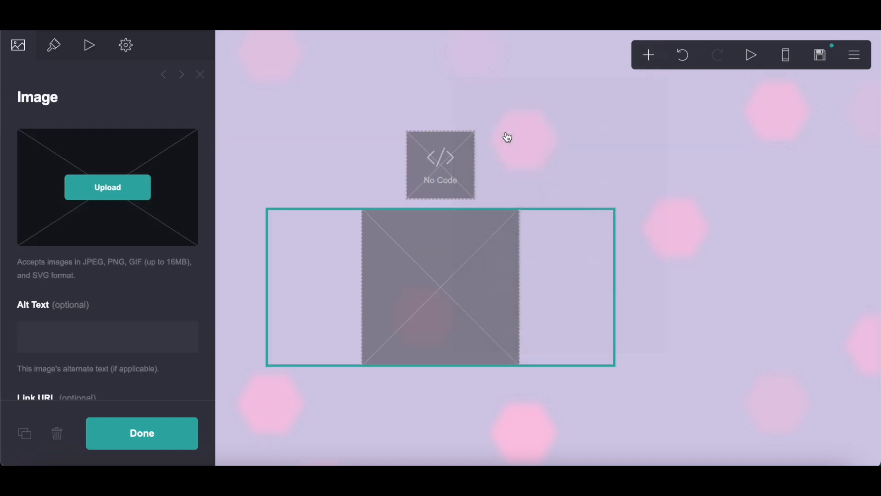
click(125, 191)
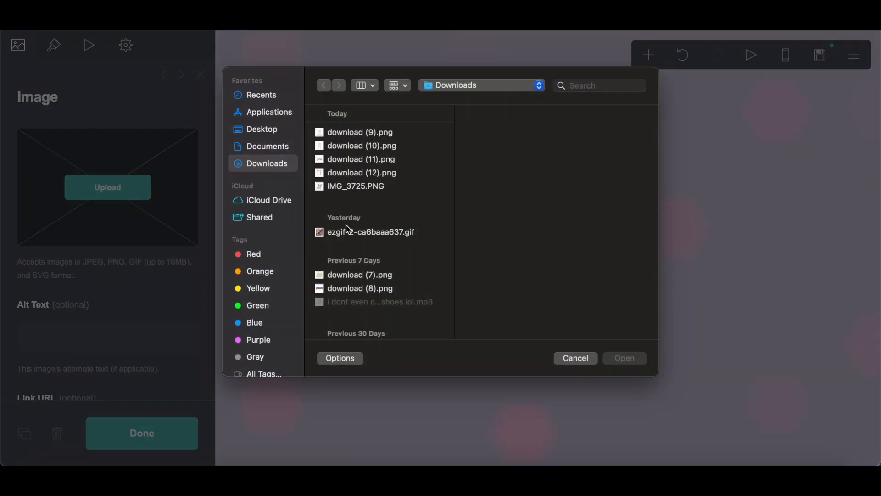
click(345, 186)
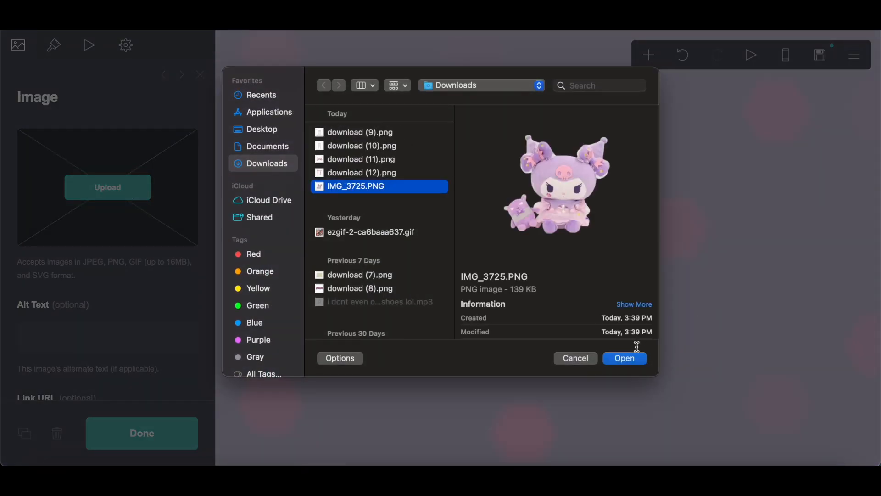
click(627, 361)
click(26, 55)
click(856, 55)
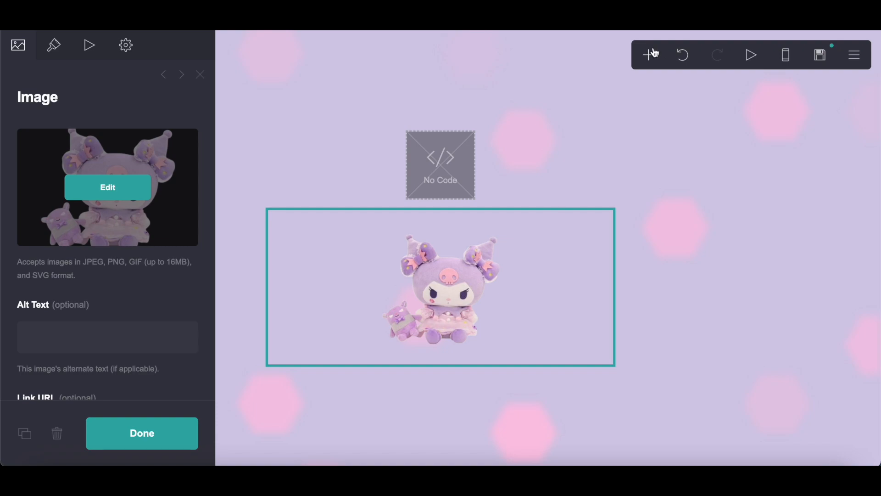
- Add a second container below the image and place a code embed labelled "marquee" in it
click(652, 55)
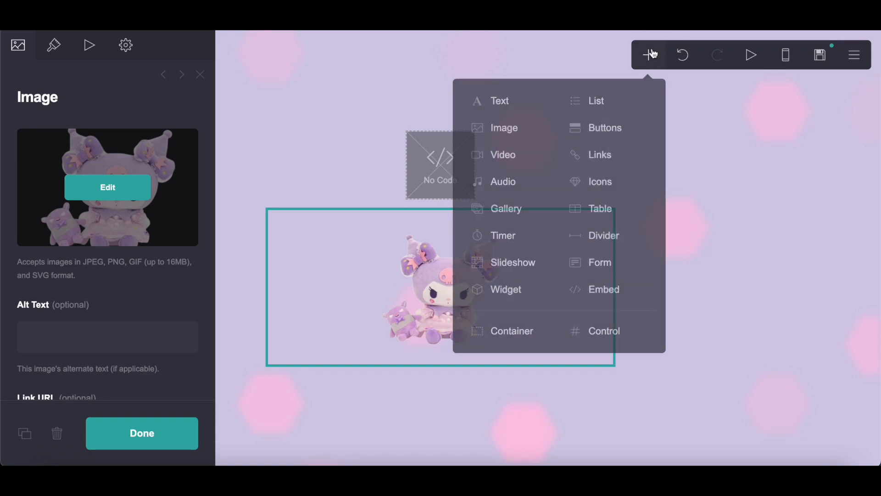
click(514, 331)
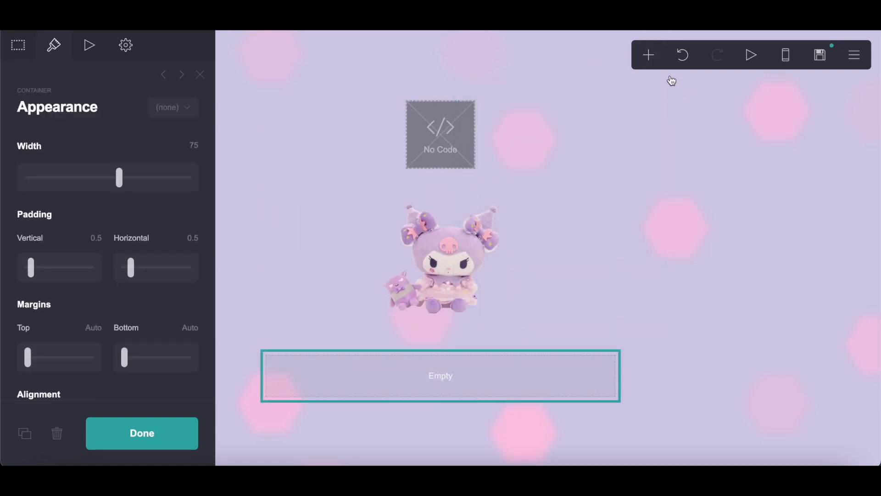
click(649, 56)
click(601, 287)
click(69, 283)
text(marquee)
- Add a text element below the marquee embed and replace its content with [.]{transparent} copied from the notes document
click(649, 55)
click(484, 102)
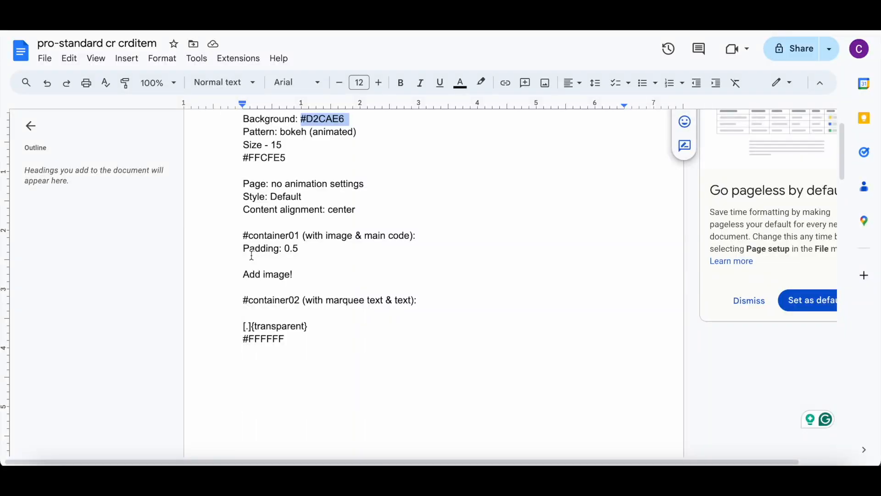
drag(234, 280, 353, 280)
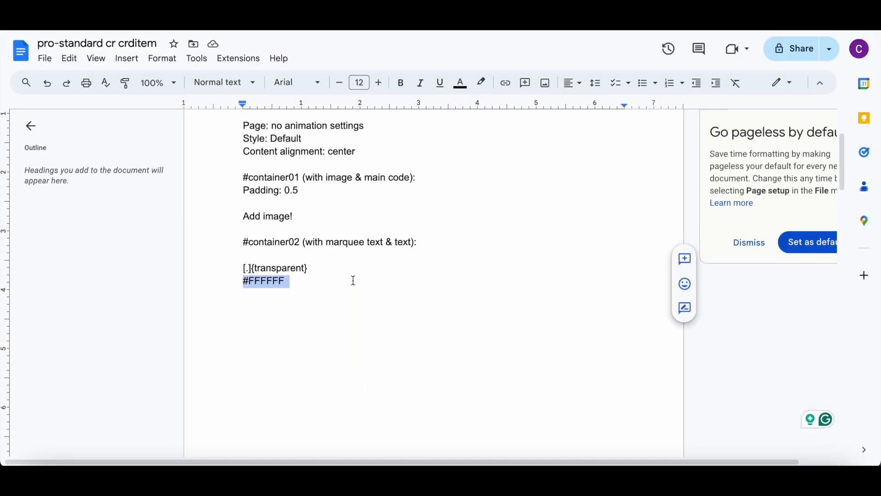
drag(235, 269, 324, 271)
right_click(324, 270)
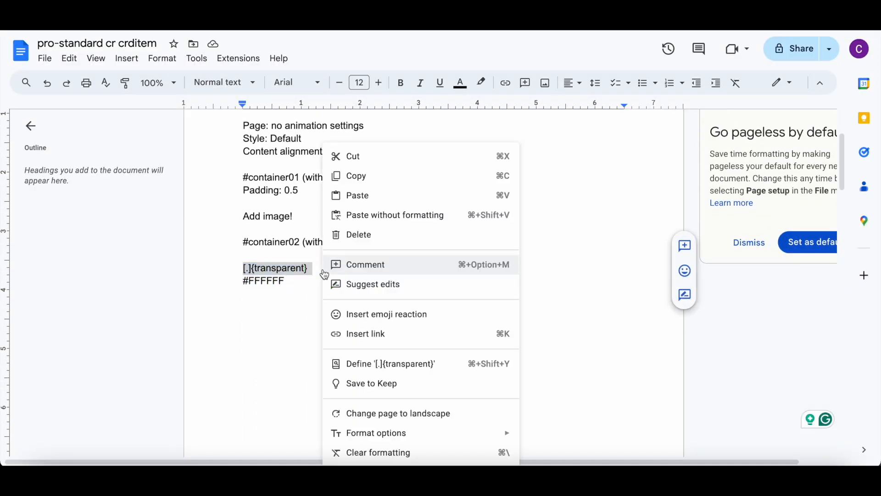
click(379, 185)
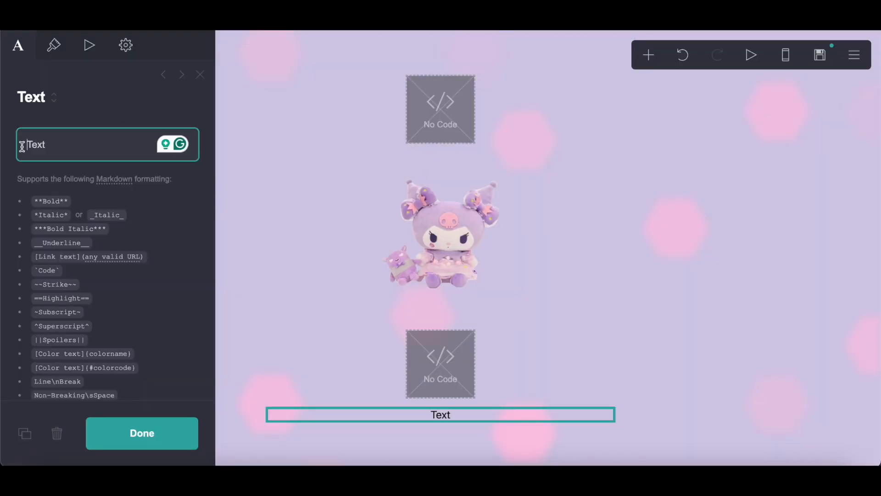
drag(21, 144, 81, 150)
right_click(80, 149)
click(116, 275)
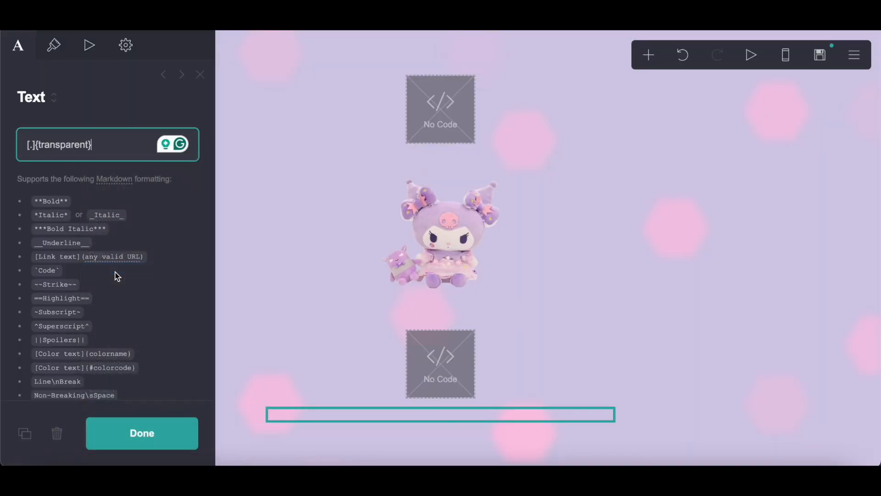
- Change the new text element's colour to white, #FFFFFF, and return to the notes document
click(55, 45)
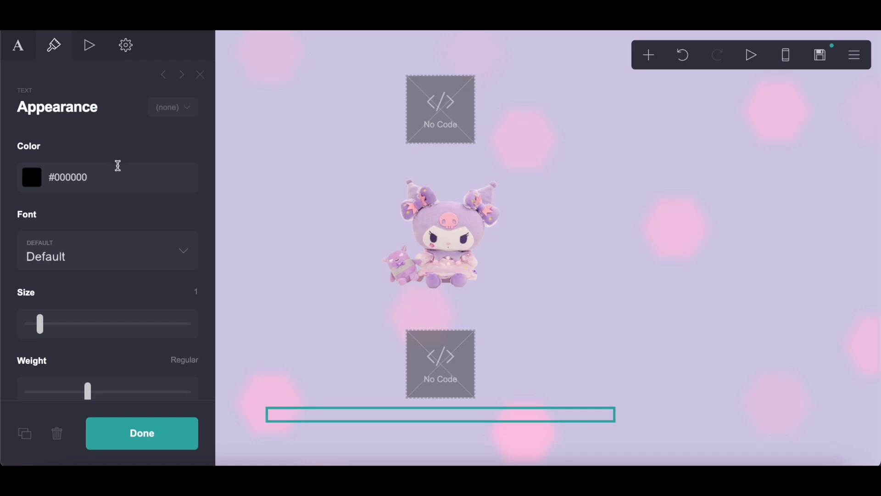
click(118, 166)
drag(87, 224, 9, 171)
click(168, 433)
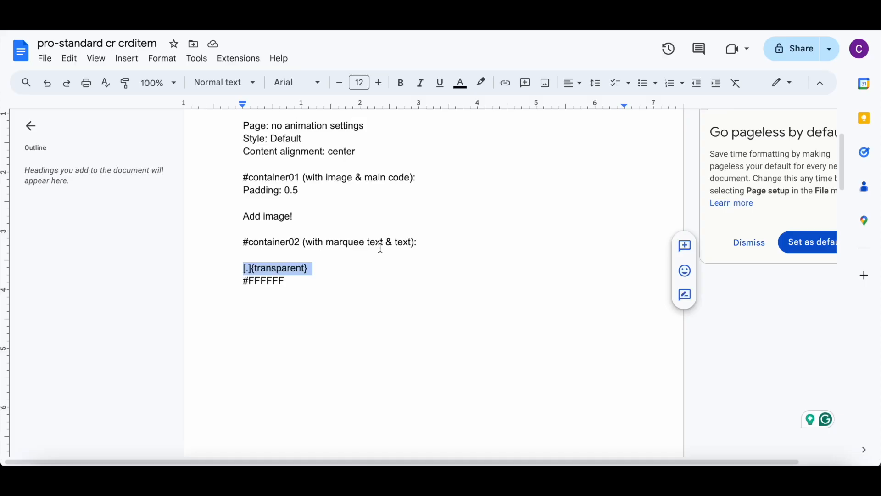
scroll(381, 247, up, 2)
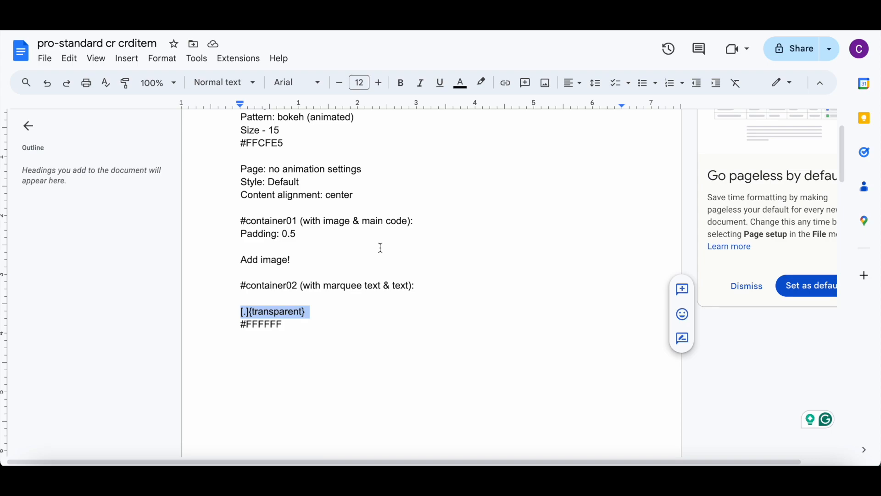
scroll(380, 247, up, 2)
scroll(381, 248, down, 10)
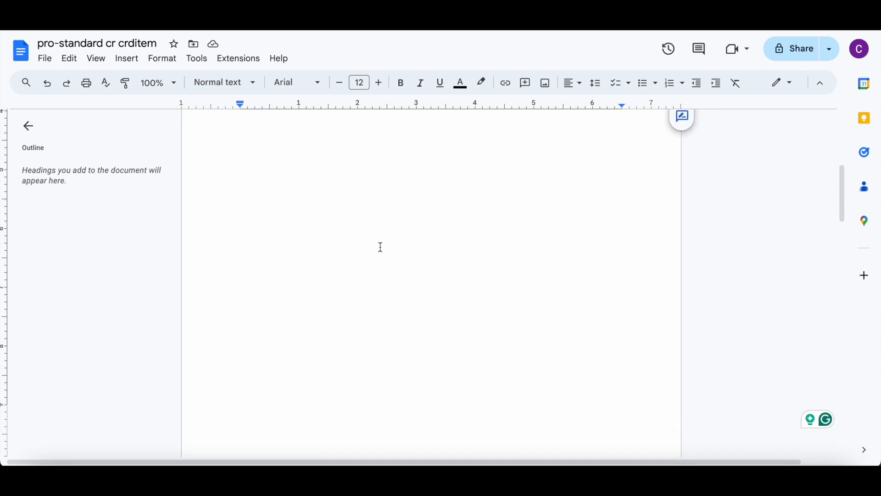
scroll(364, 218, down, 5)
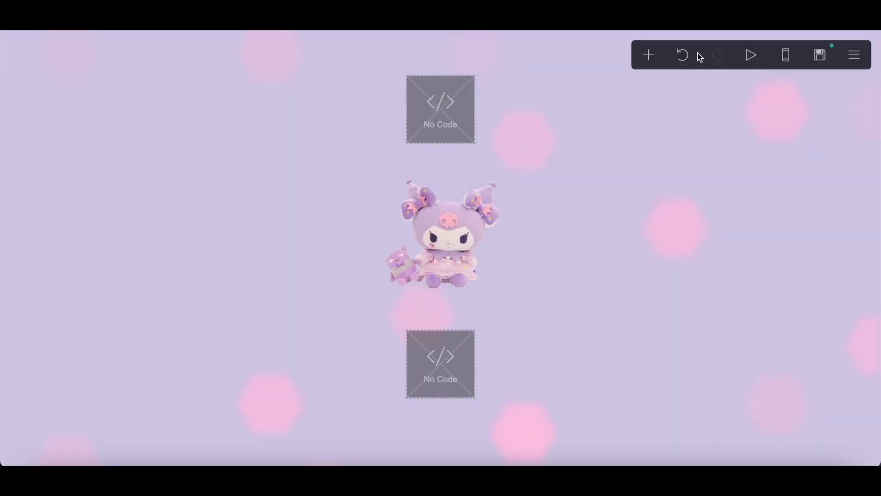
- Add a code embed below the second container and label it "cursor"
click(649, 55)
click(603, 289)
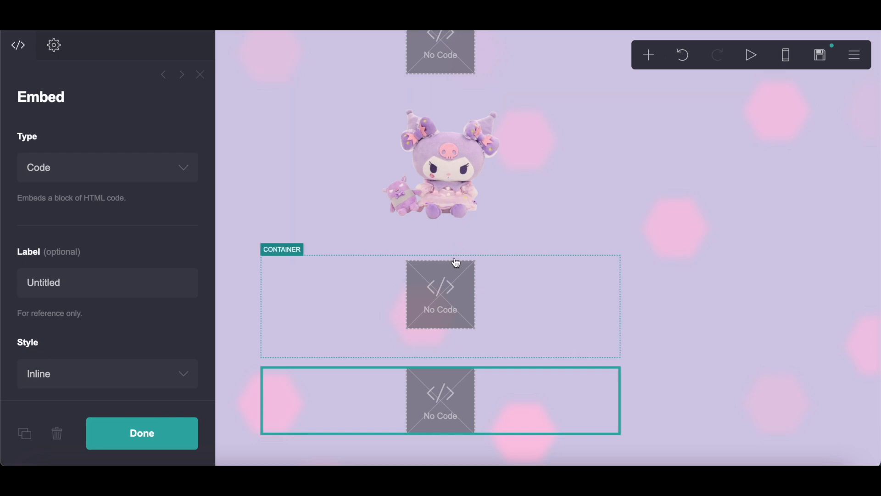
scroll(127, 303, down, 1)
click(89, 247)
key(ctrl+a)
text(cursor)
- Duplicate the cursor embed, label the copy "style" and finish editing it
click(24, 433)
drag(56, 245, 23, 246)
text(style)
click(112, 428)
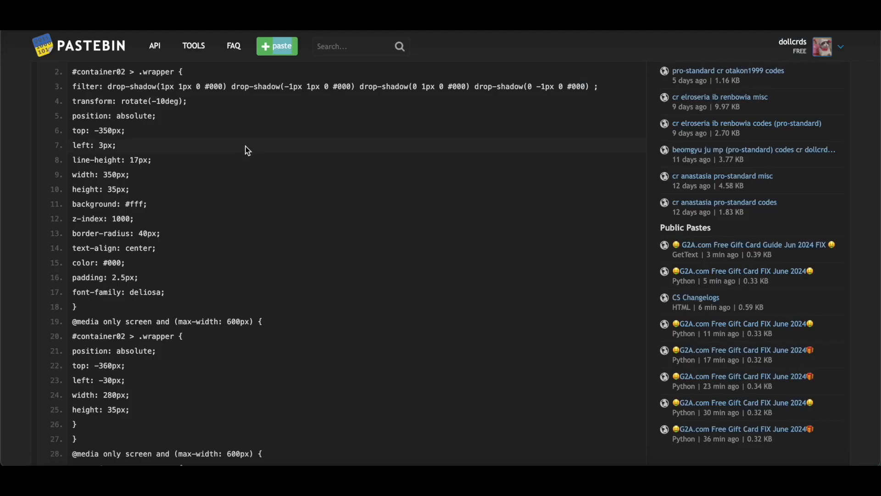
- Copy the complete <style> block from the "billlie uwu ai codes" Pastebin page and paste it as the style embed's code in Carrd
scroll(248, 151, up, 3)
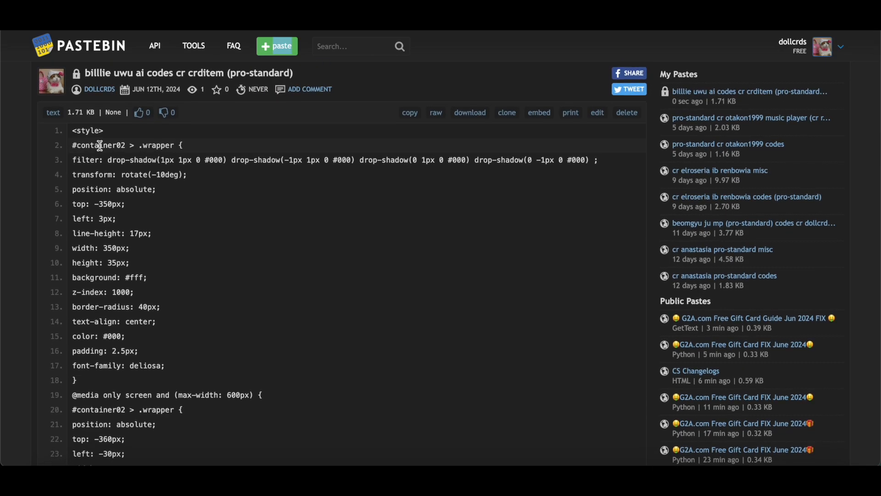
drag(73, 128, 118, 225)
right_click(124, 224)
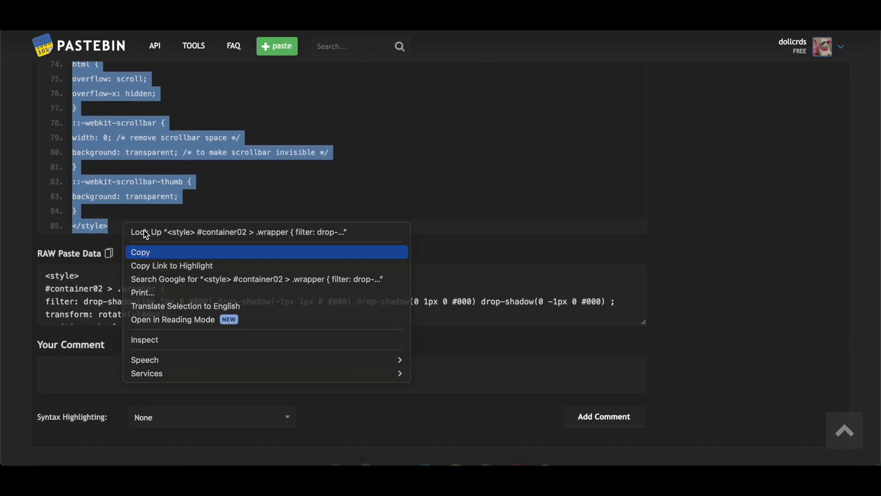
click(140, 249)
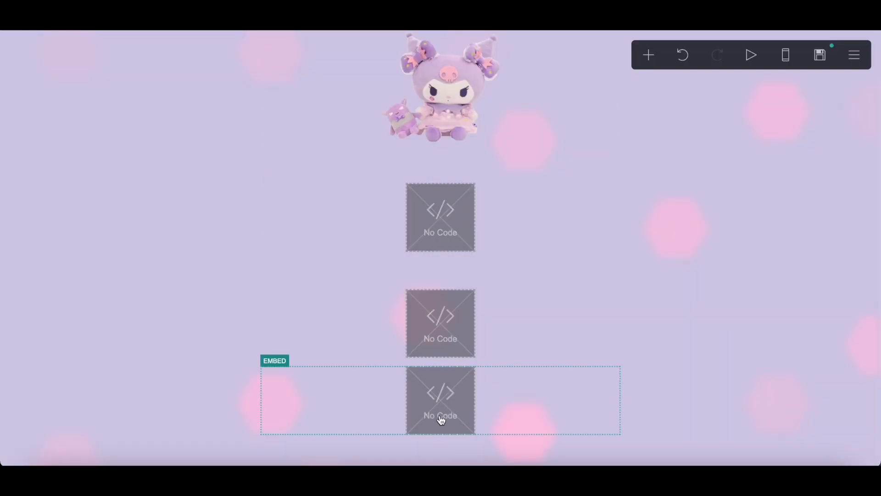
click(441, 414)
scroll(67, 325, down, 4)
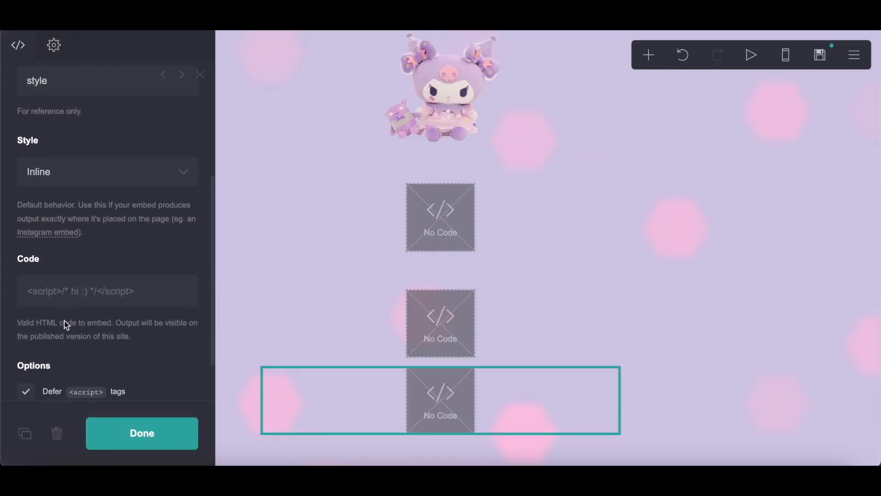
right_click(71, 287)
click(108, 361)
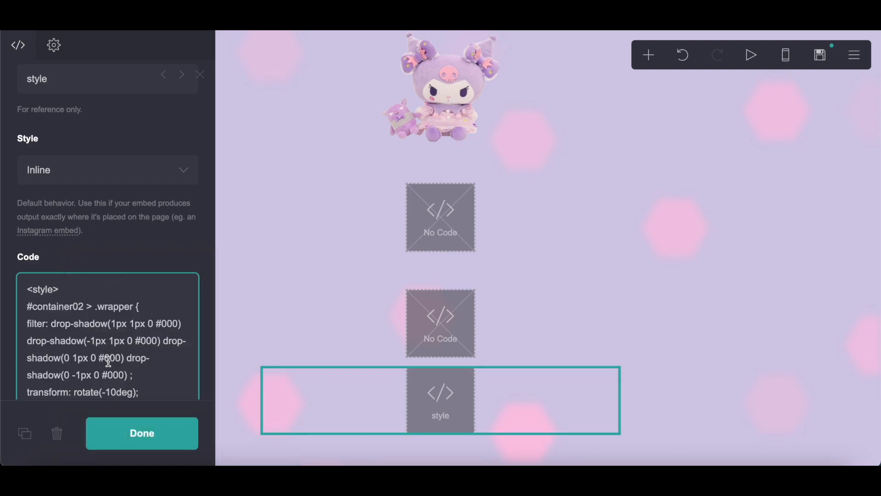
- Review the style embed's code, checking the container, image and text rules and their mobile versions for screens up to 600px wide
scroll(108, 362, down, 5)
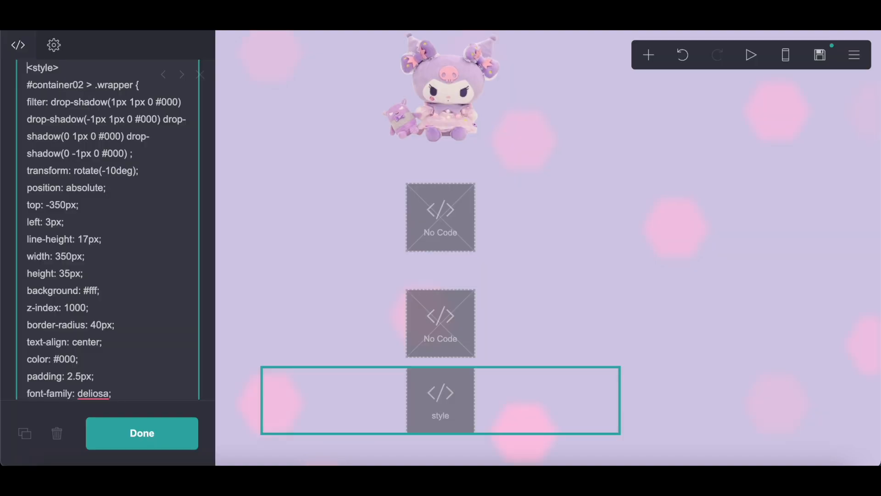
scroll(130, 230, down, 6)
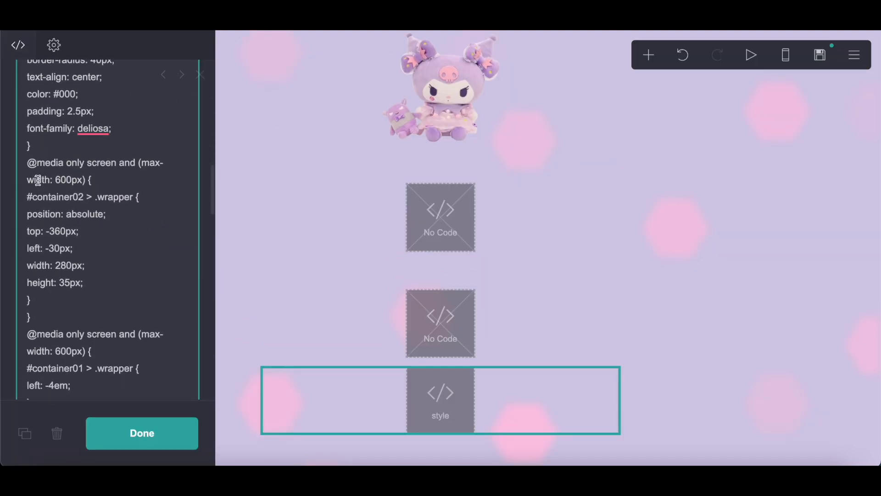
drag(28, 169, 59, 320)
click(59, 321)
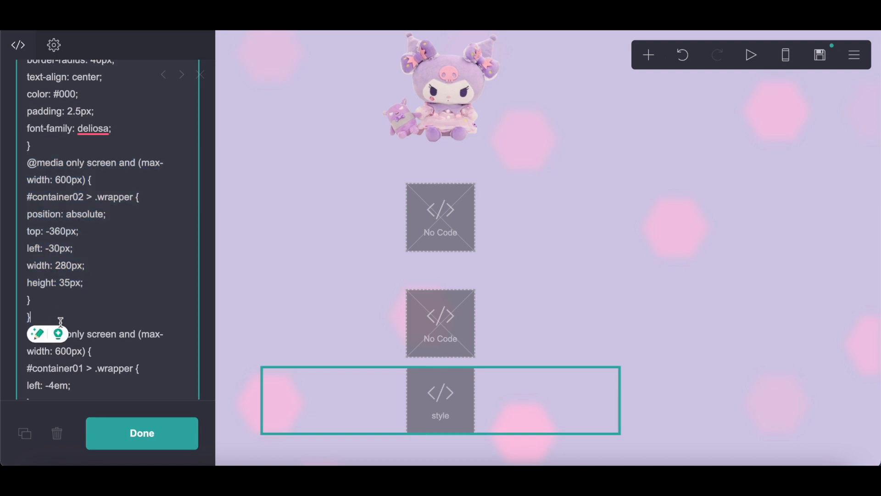
scroll(60, 323, down, 3)
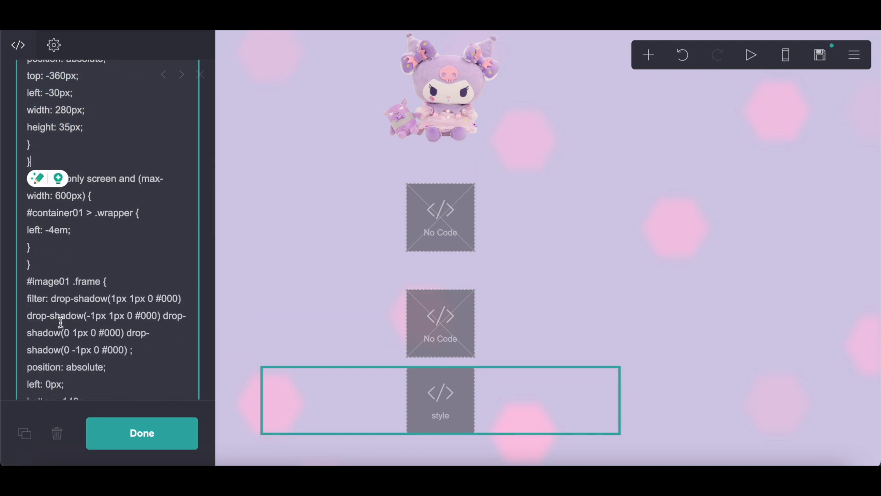
scroll(61, 323, down, 4)
scroll(62, 323, up, 5)
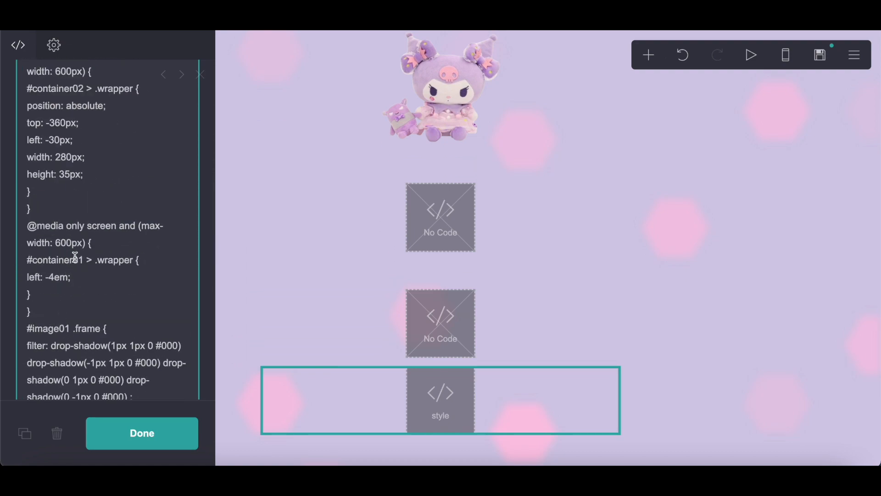
drag(28, 235, 47, 309)
click(47, 310)
scroll(47, 310, down, 3)
scroll(48, 310, down, 3)
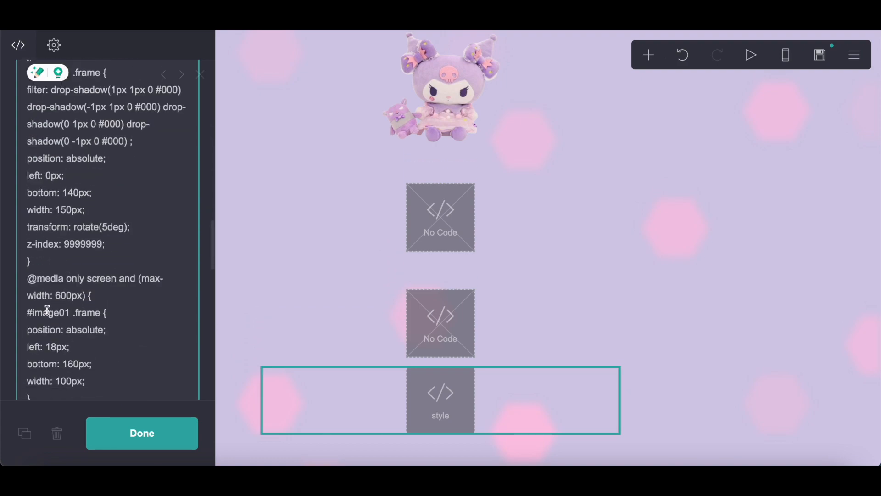
scroll(48, 310, down, 3)
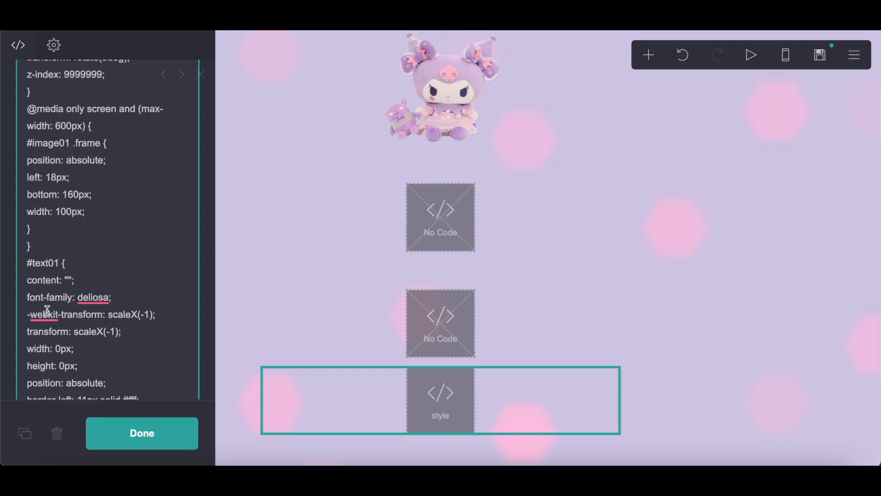
scroll(47, 311, down, 10)
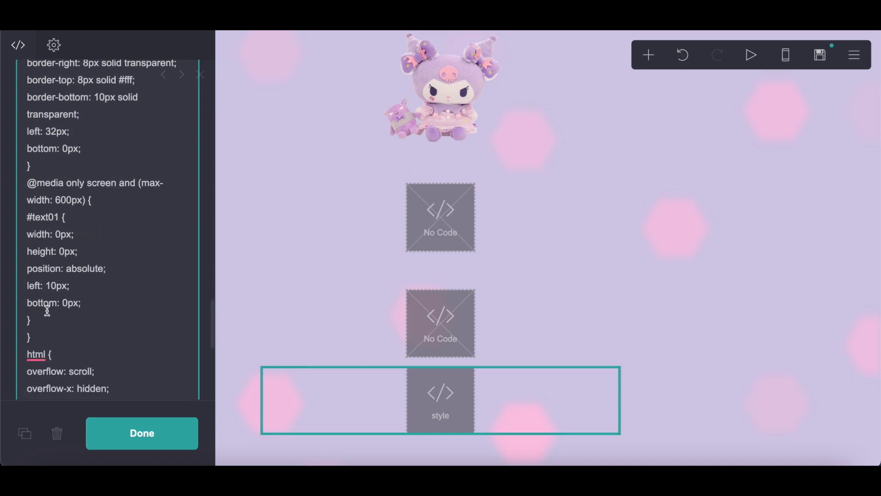
scroll(47, 311, down, 4)
- Open the cursor embed and copy the Option #1 universal CSS/HTML code for the Flashy Colorful Purple Pink Star from Cursors-4U
click(431, 318)
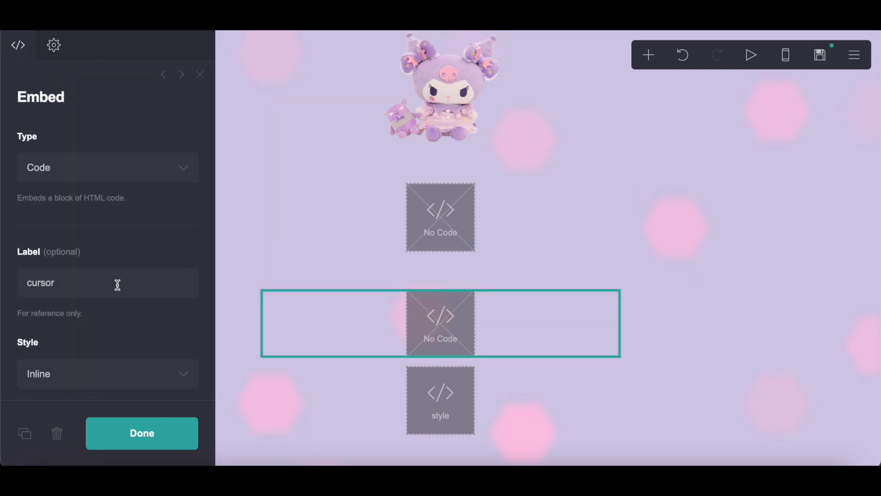
scroll(126, 262, down, 4)
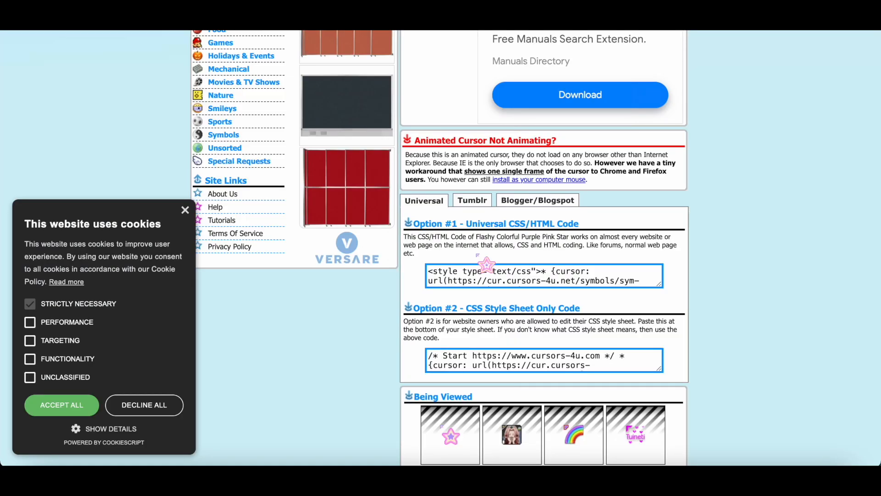
click(466, 280)
right_click(463, 278)
click(477, 266)
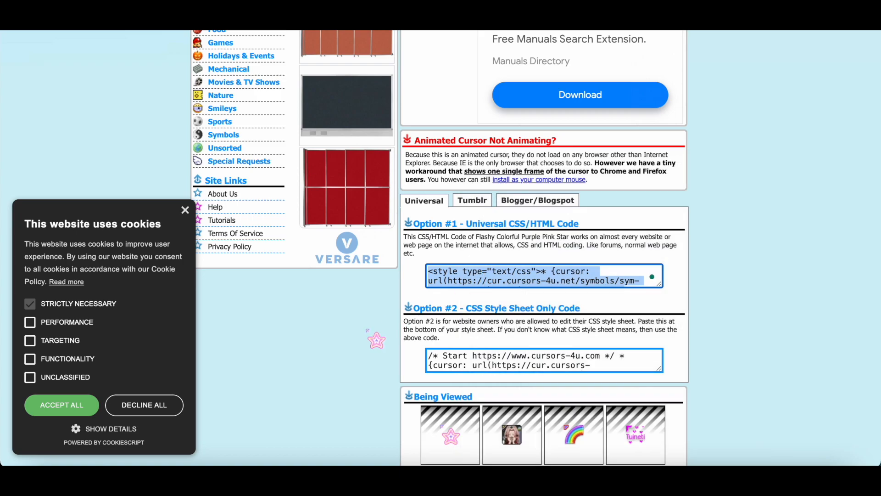
scroll(376, 340, up, 10)
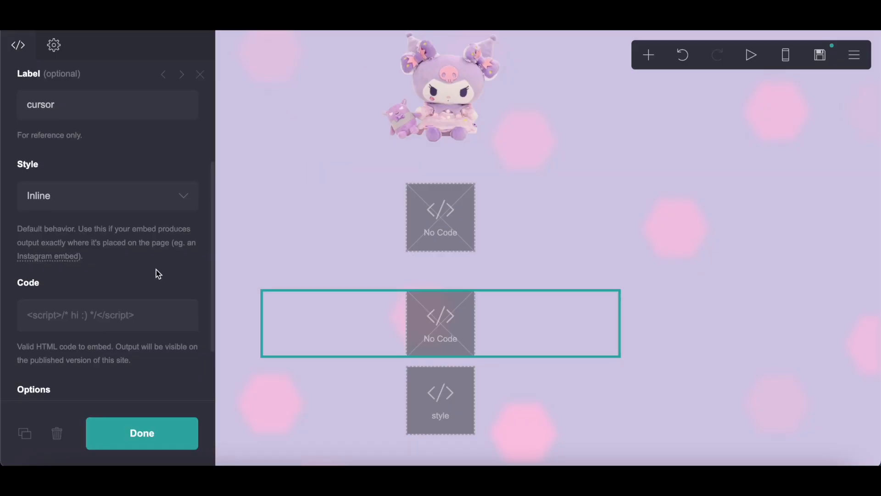
scroll(139, 221, down, 2)
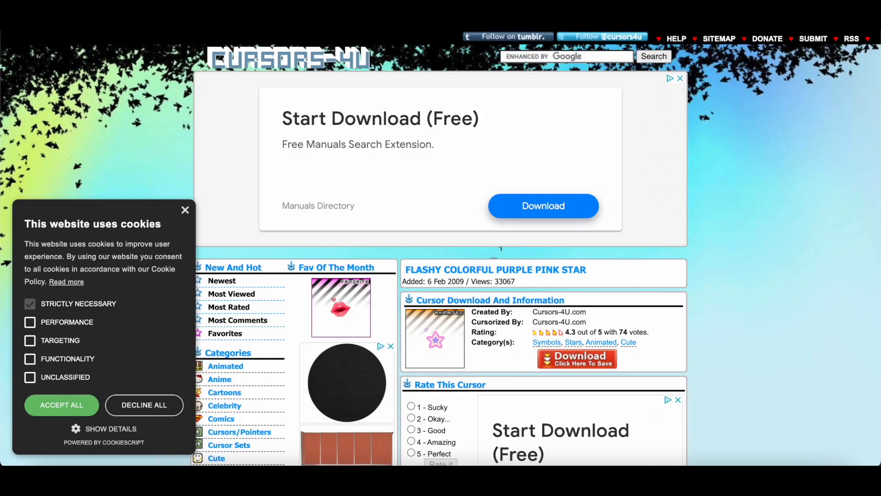
scroll(486, 379, down, 10)
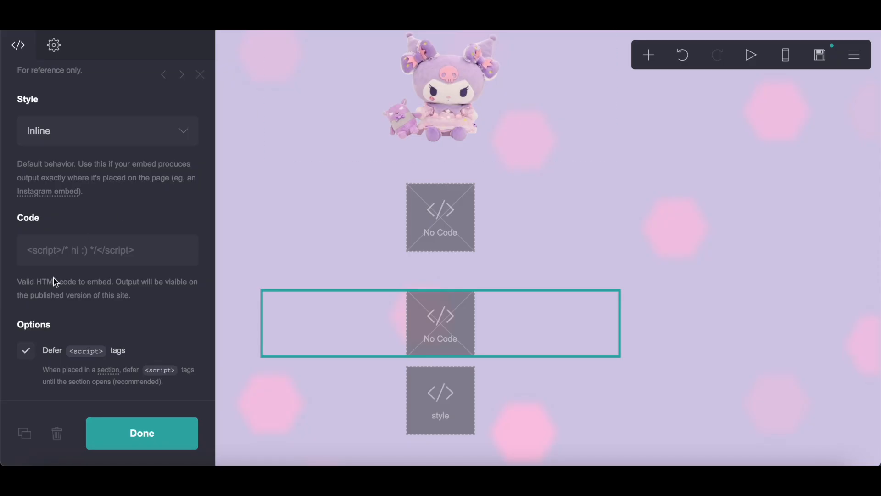
- Paste the copied cursor code into the cursor embed in Carrd and delete the link and image markup after </style>
scroll(115, 230, down, 1)
click(67, 230)
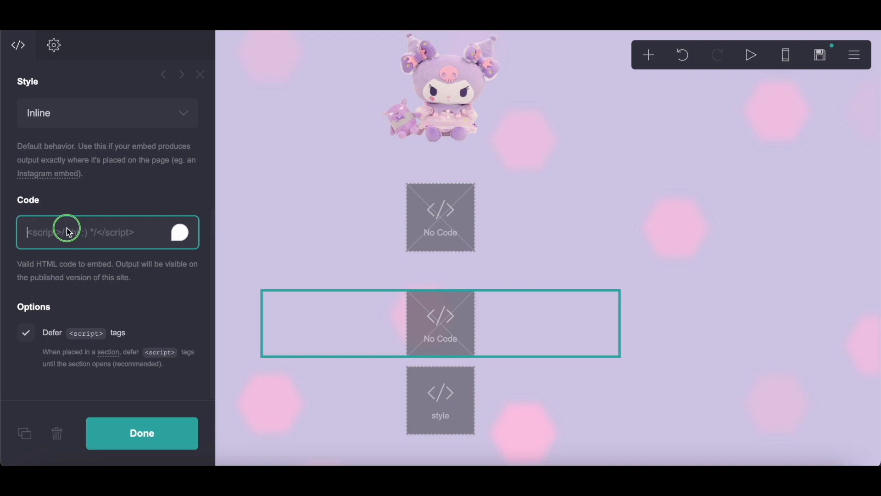
right_click(69, 230)
click(89, 328)
scroll(119, 184, down, 1)
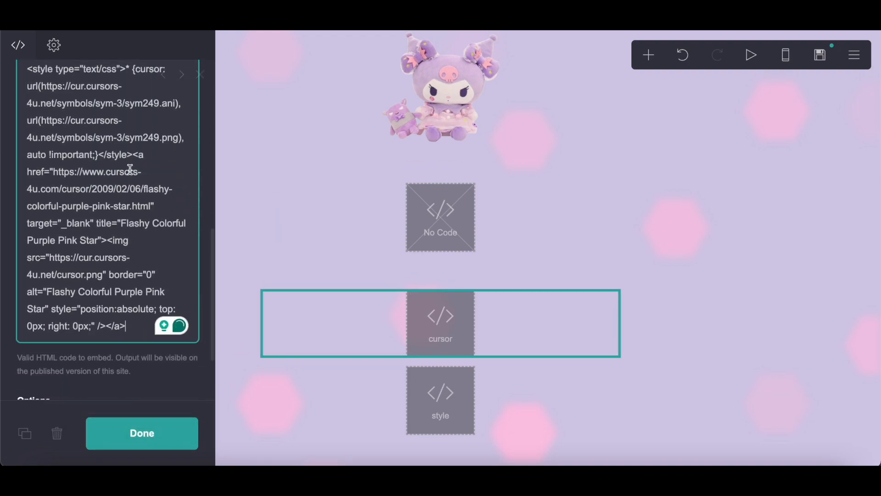
drag(99, 156, 136, 362)
click(129, 171)
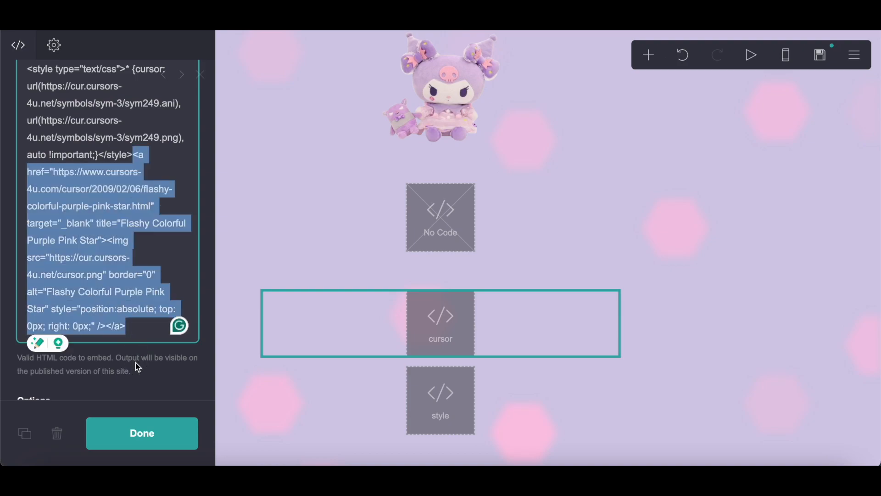
key(BackSpace)
- Open the marquee embed and copy the "Dress up Kuromi~! ♡" marquee line from the "billlie uwu ai codes (#2)" Pastebin page
click(496, 240)
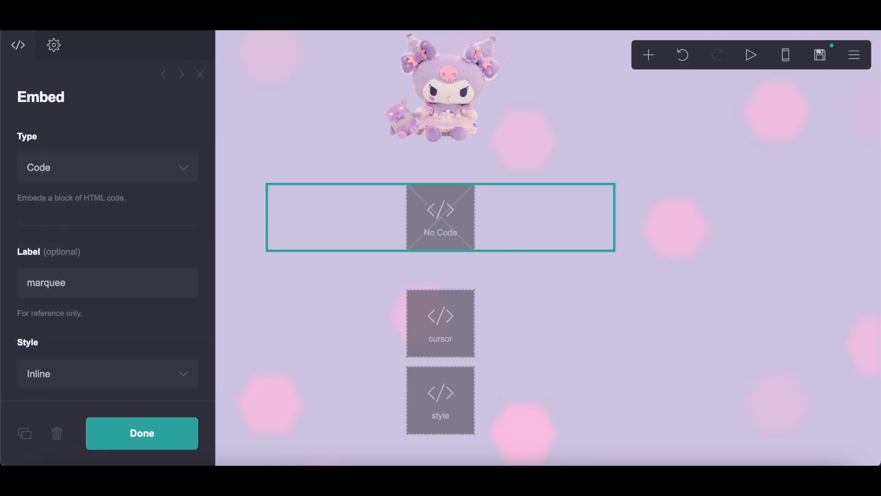
key(ctrl+Tab)
key(ctrl+Tab)
scroll(304, 245, up, 20)
scroll(307, 248, down, 1)
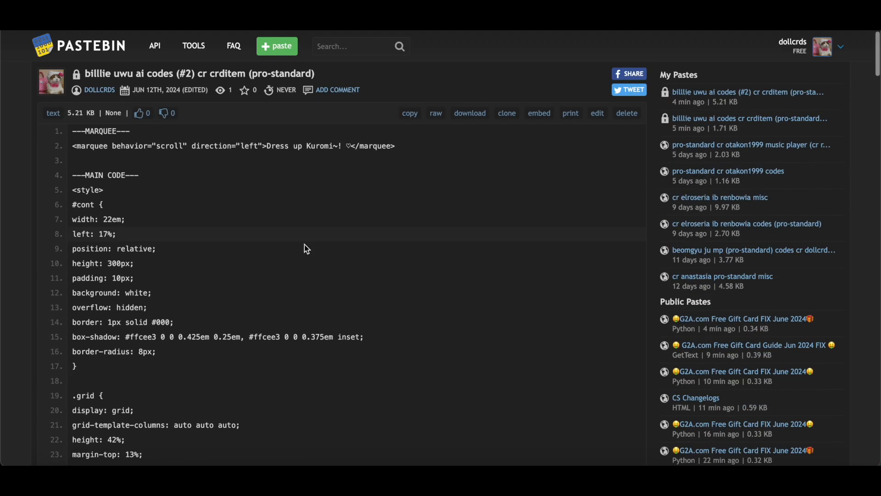
drag(72, 145, 418, 151)
right_click(418, 151)
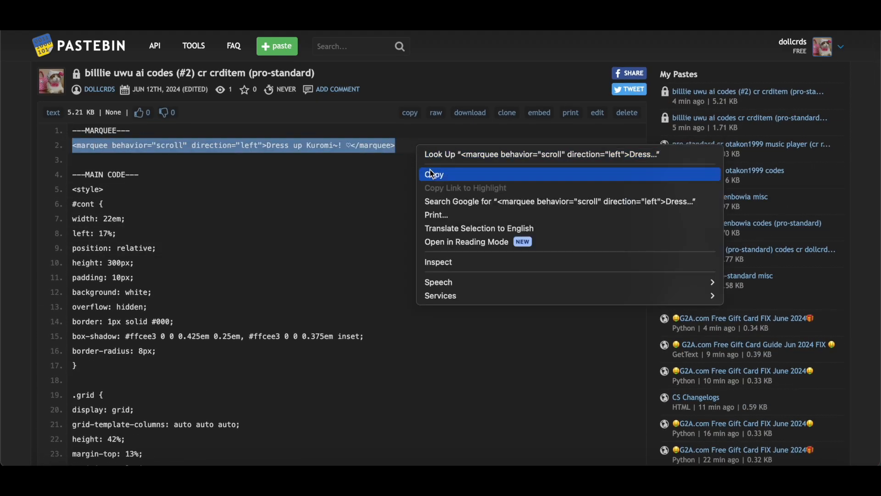
click(427, 173)
- Paste the marquee line as the marquee embed's code in Carrd and check its scrolling text
key(ctrl+Tab)
scroll(105, 206, down, 5)
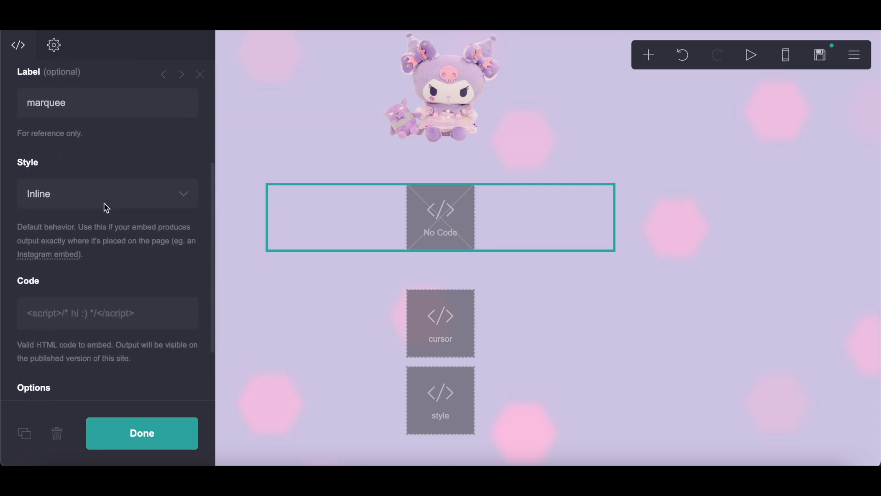
click(65, 303)
right_click(65, 303)
click(97, 360)
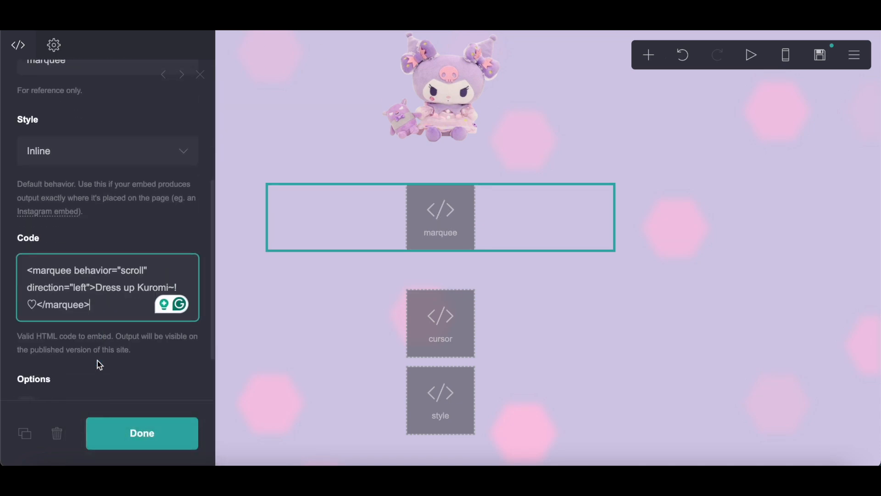
scroll(98, 322, down, 2)
drag(96, 228, 184, 228)
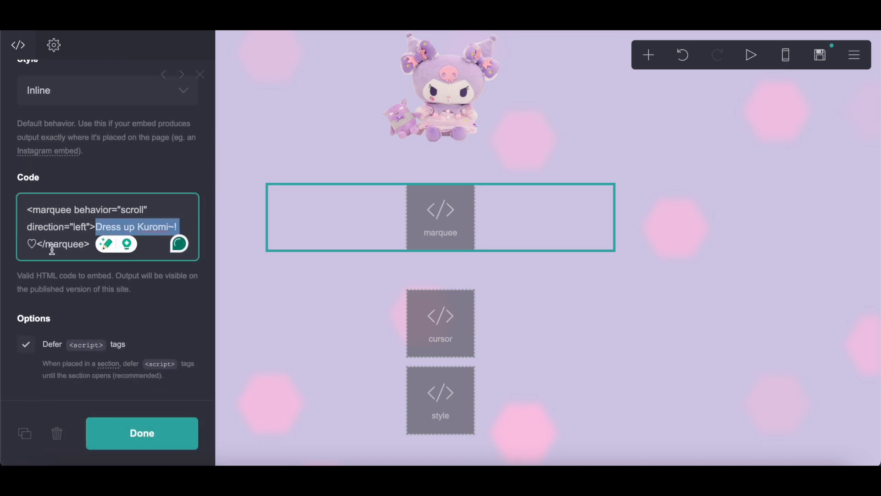
click(33, 244)
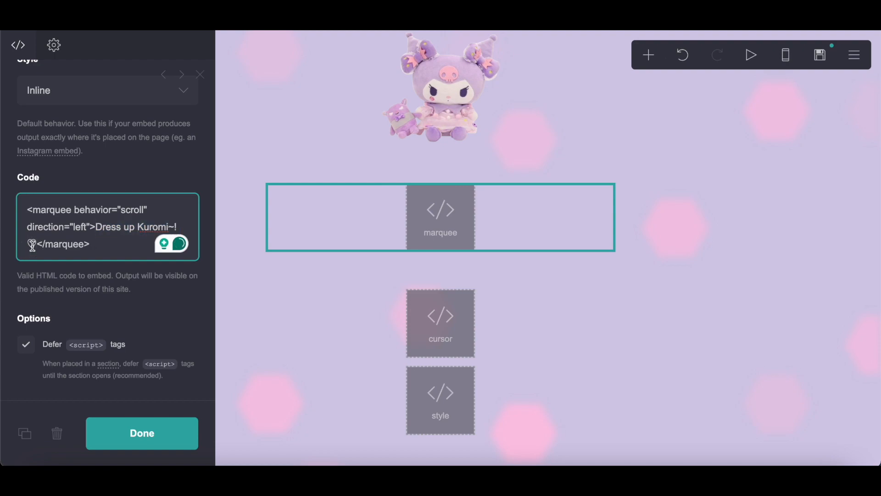
- Open the empty code embed and copy the MAIN CODE block, from <style> through the final </style>, from the Pastebin page
scroll(478, 139, up, 3)
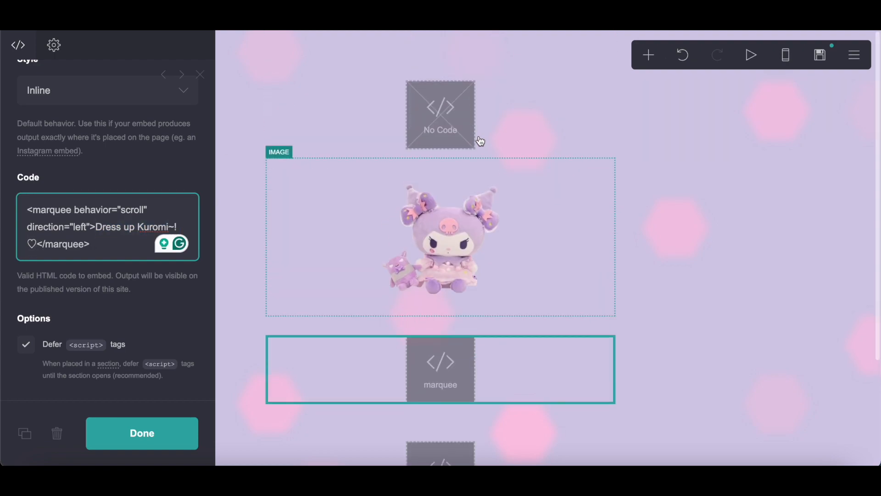
click(425, 96)
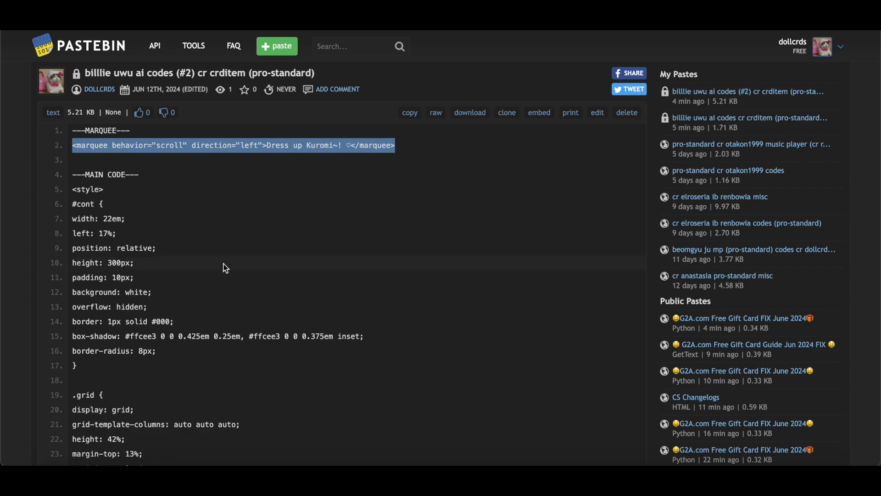
scroll(226, 269, down, 2)
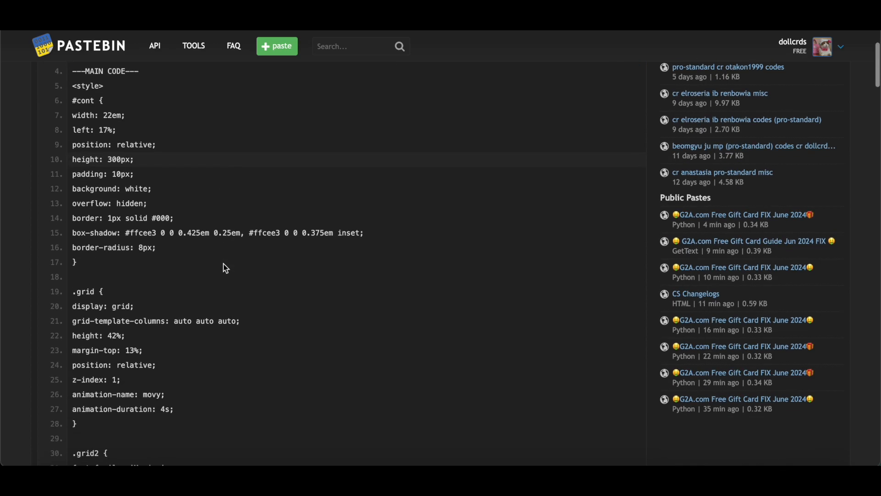
drag(73, 87, 193, 114)
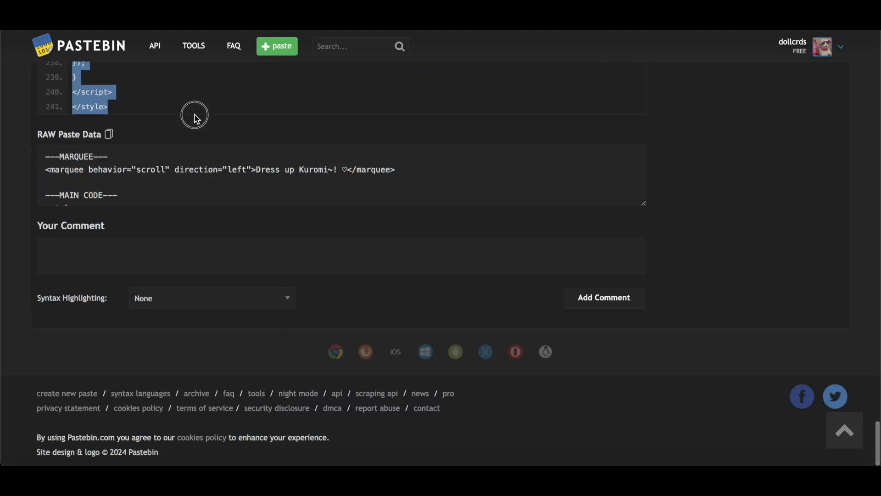
right_click(194, 116)
click(200, 130)
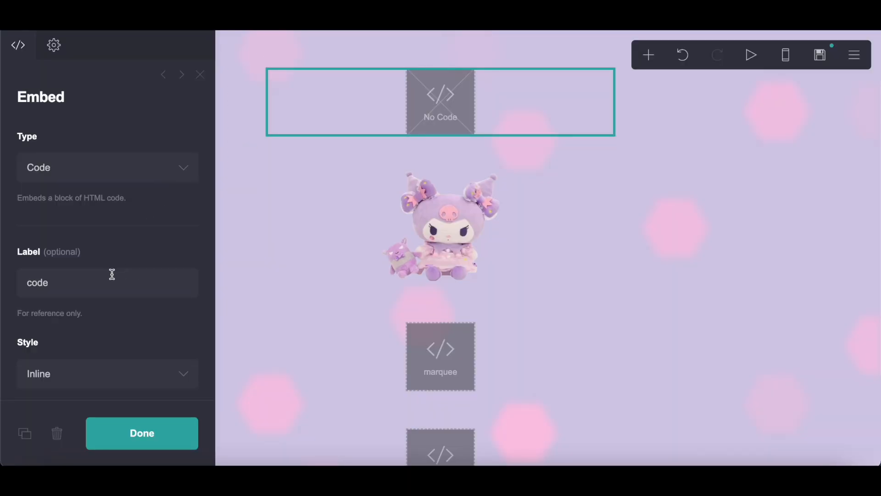
- Paste the copied main code as the code embed's content in Carrd
scroll(112, 274, down, 5)
click(96, 282)
right_click(95, 282)
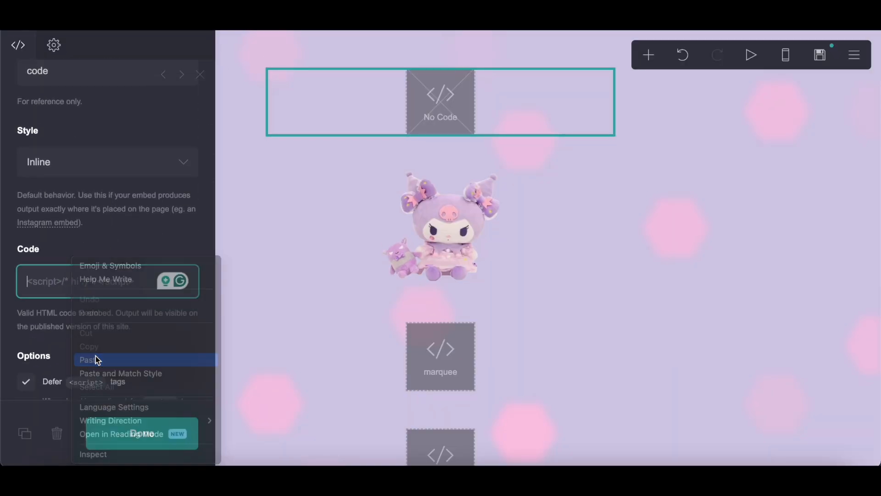
click(95, 359)
scroll(96, 356, down, 3)
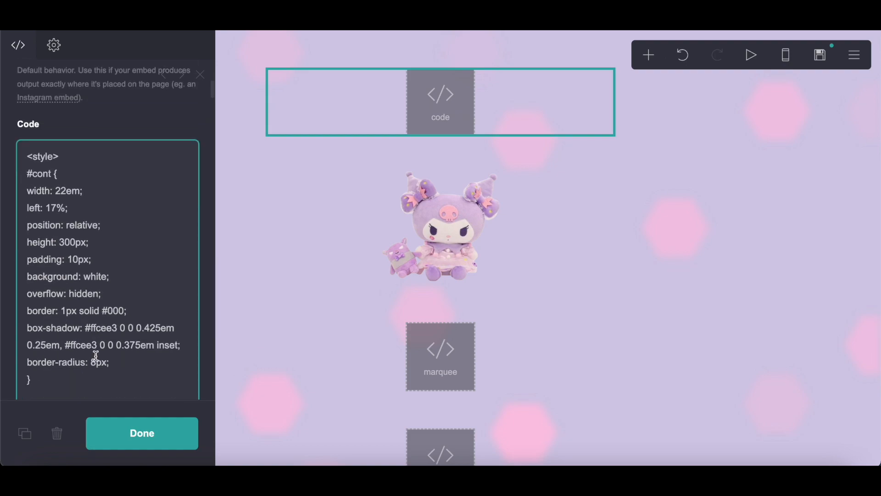
- Search the code embed's text for "#" and examine the two box-shadow color codes in the #cont rule
scroll(96, 356, down, 2)
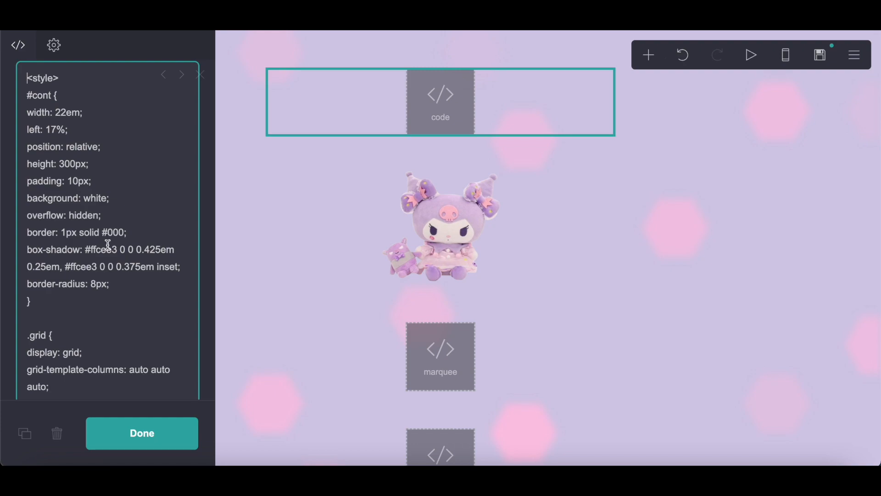
scroll(108, 245, down, 2)
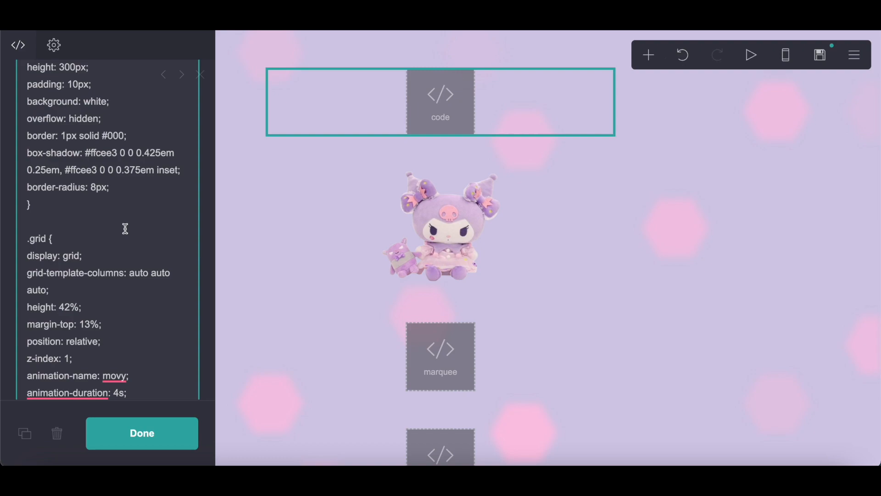
key(ctrl+f)
text(#)
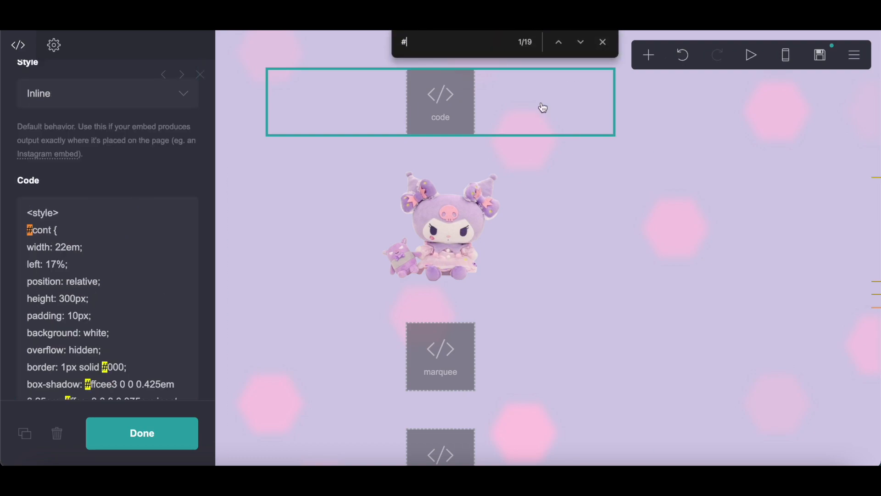
click(583, 41)
click(583, 42)
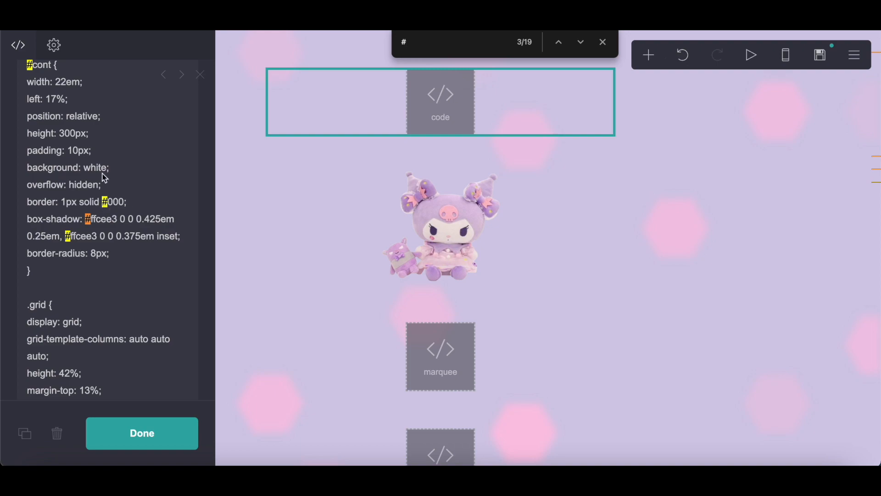
scroll(115, 193, up, 1)
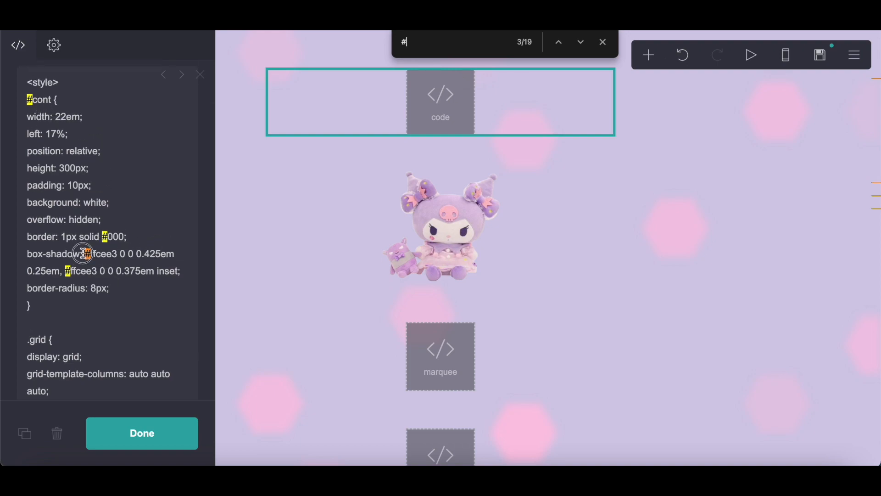
double_click(102, 254)
drag(64, 272, 98, 271)
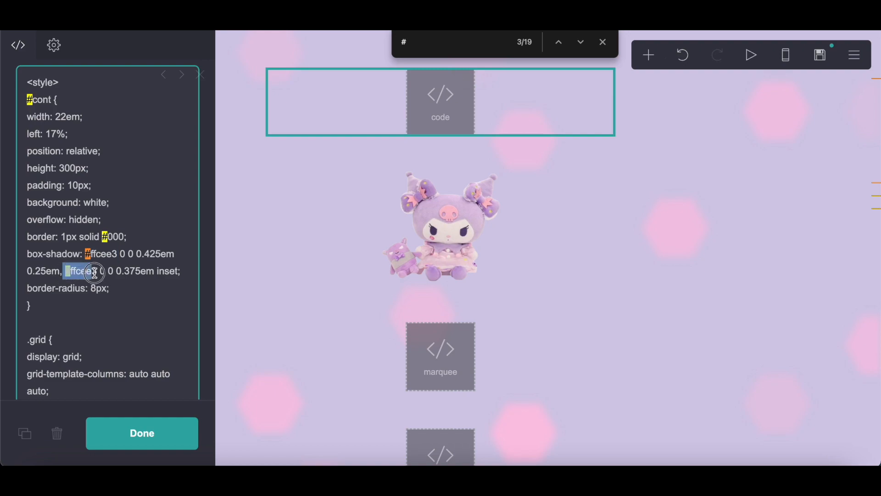
scroll(93, 267, down, 2)
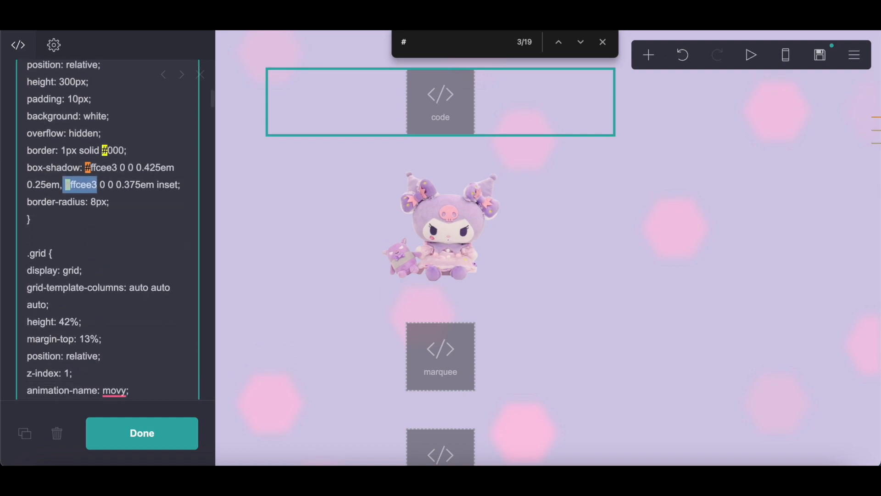
- Go through the further "#" matches to examine the other color codes in the main code
click(579, 43)
click(579, 43)
click(579, 44)
click(578, 43)
click(579, 43)
click(578, 43)
click(577, 44)
click(577, 44)
click(577, 44)
click(577, 44)
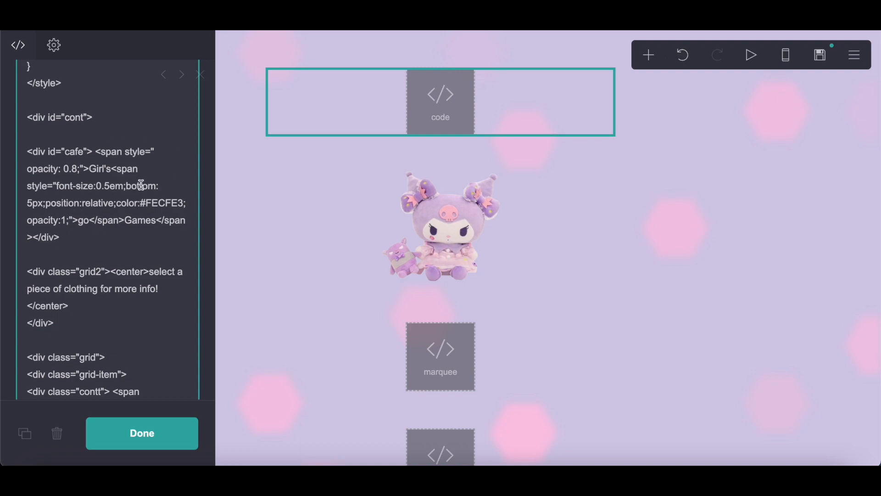
- Examine the markup of the ABOUT item, including its intro text, the "find me!" links and the image placeholder
scroll(93, 296, down, 1)
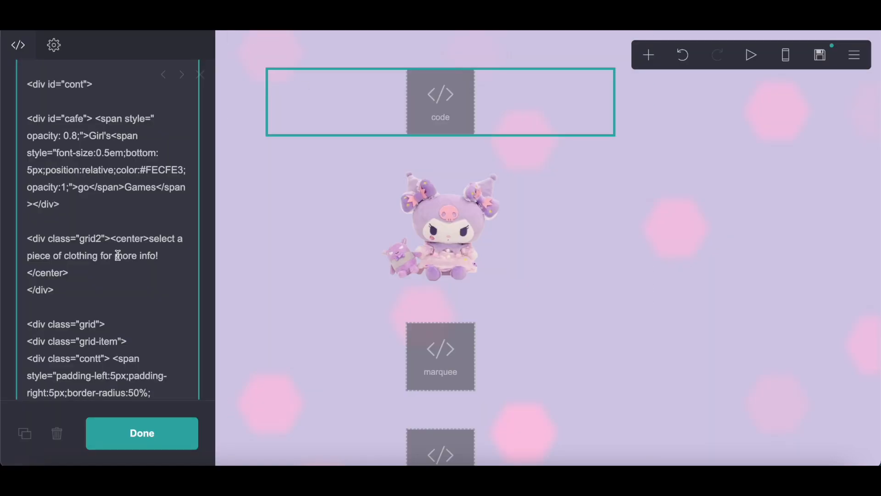
scroll(118, 255, down, 5)
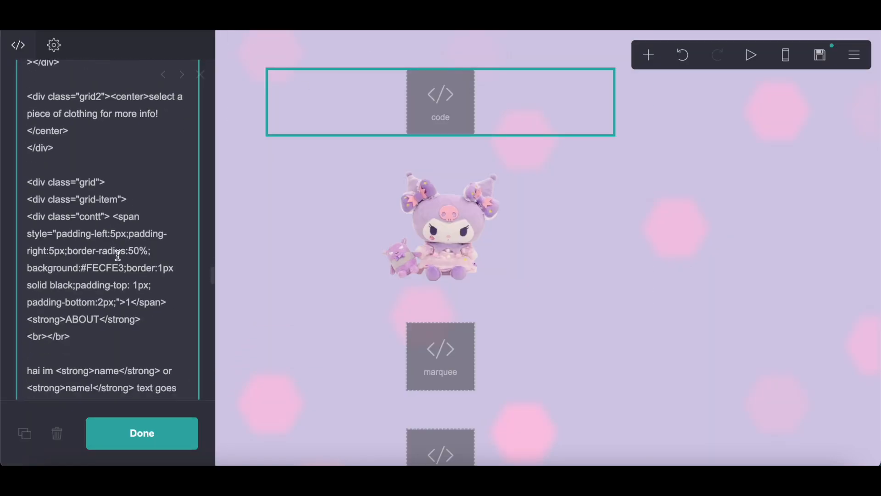
scroll(117, 255, down, 3)
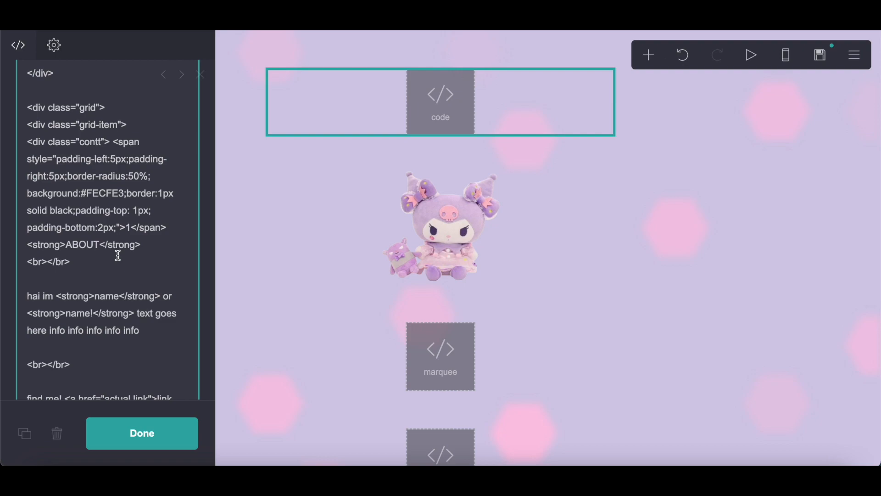
scroll(118, 255, down, 2)
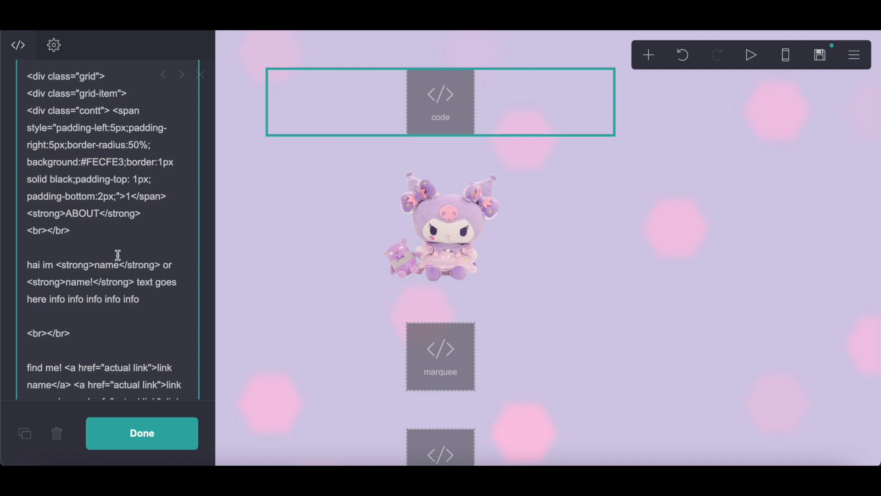
scroll(118, 255, down, 6)
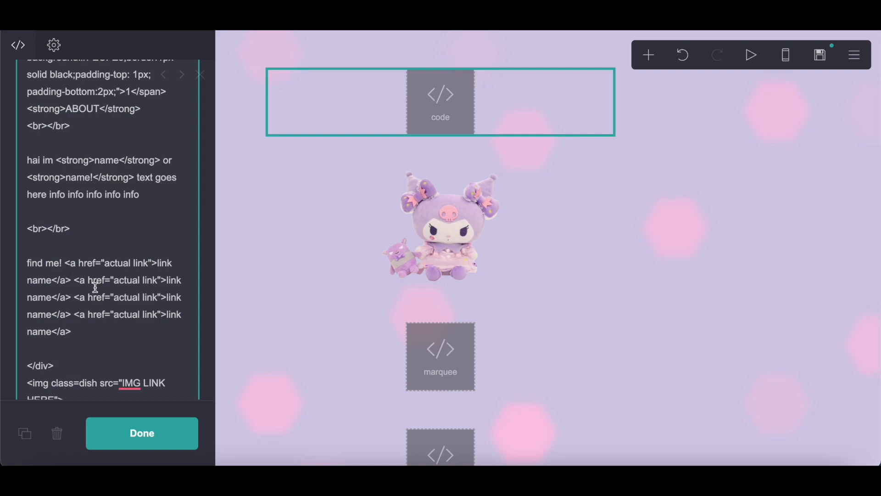
scroll(96, 286, down, 5)
drag(30, 175, 89, 240)
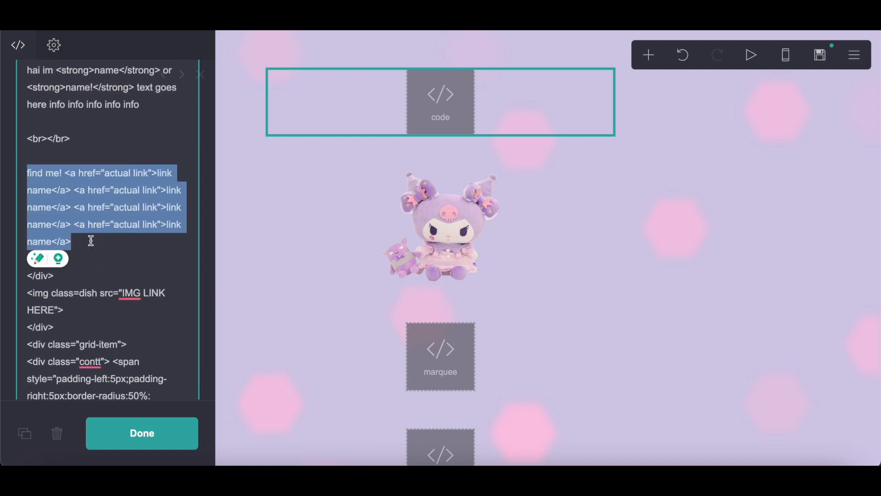
key(Right)
drag(147, 173, 176, 173)
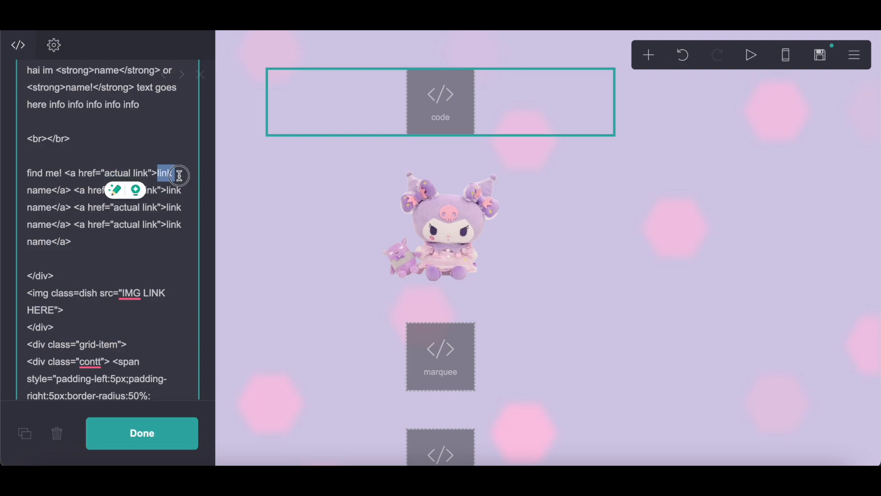
scroll(148, 222, down, 3)
click(111, 213)
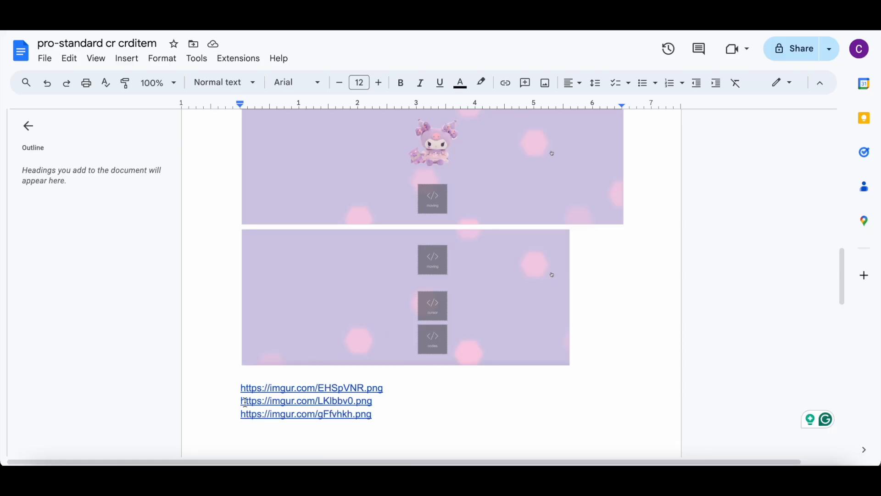
drag(233, 389, 453, 390)
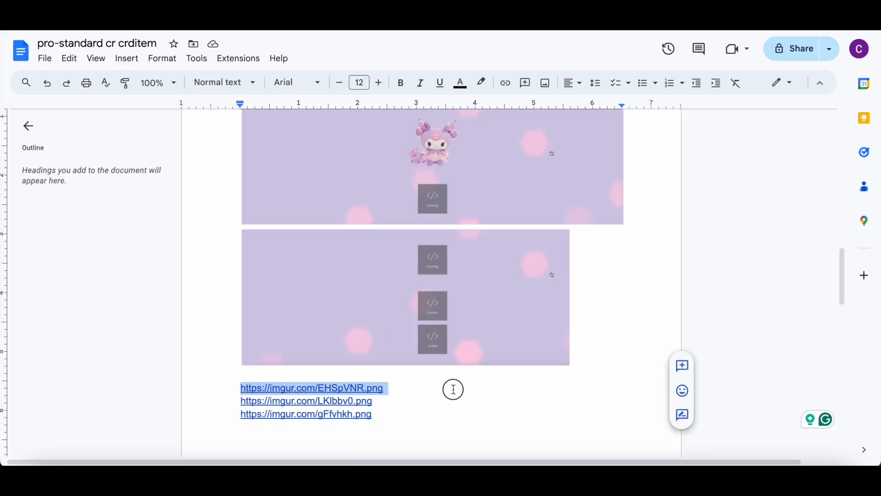
right_click(454, 389)
click(507, 117)
scroll(440, 403, up, 1)
scroll(441, 403, down, 3)
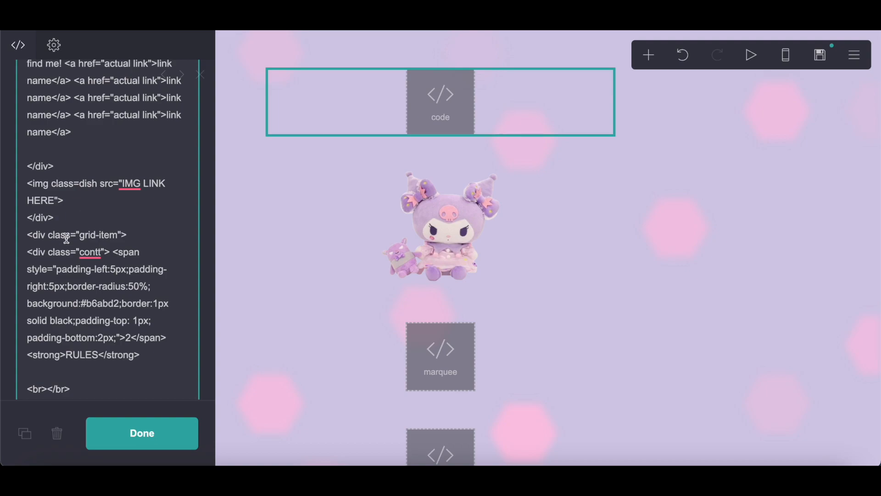
drag(123, 184, 63, 202)
right_click(30, 202)
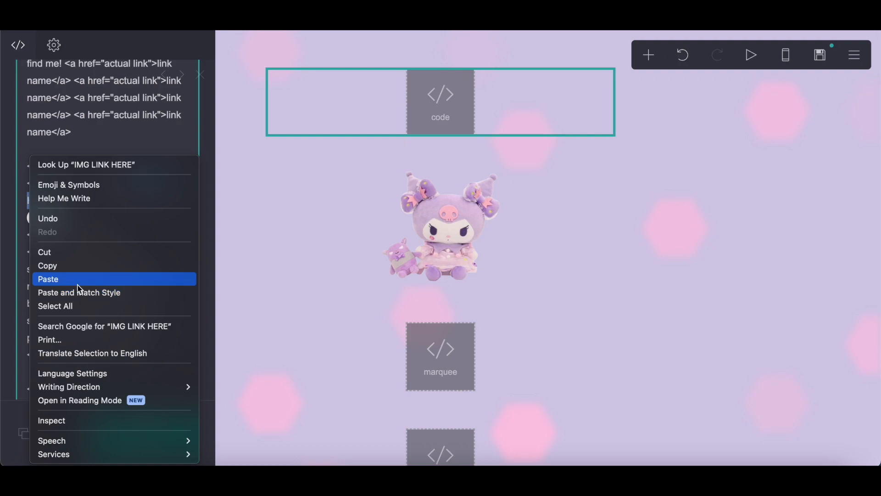
click(48, 279)
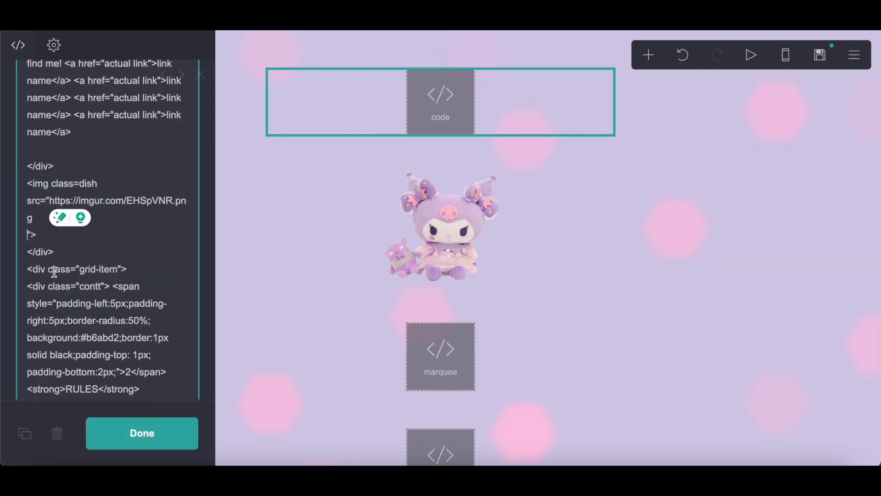
key(BackSpace)
scroll(154, 249, down, 3)
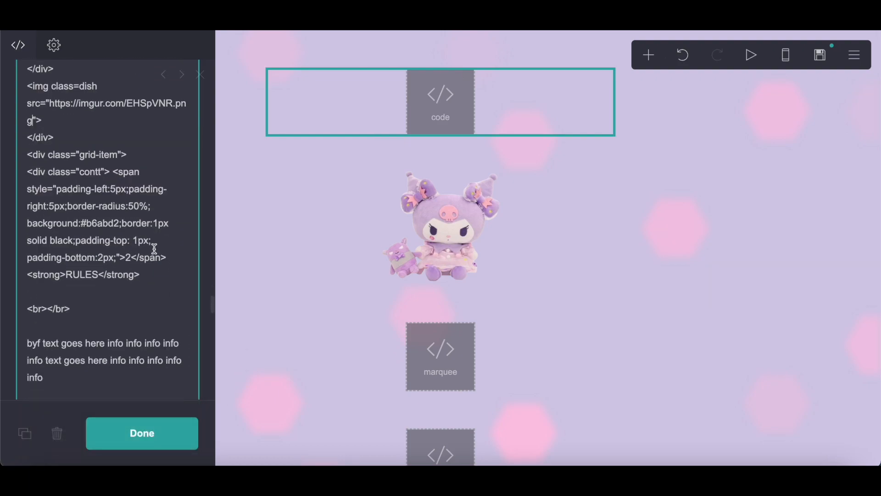
scroll(154, 248, down, 3)
scroll(122, 291, down, 5)
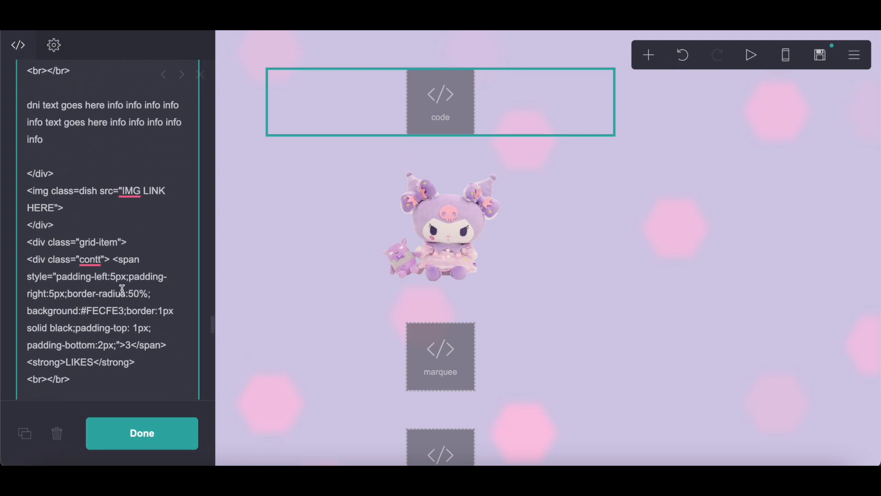
scroll(122, 290, down, 1)
key(ctrl+Tab)
mouse_move(242, 305)
mouse_down()
mouse_move(418, 301)
mouse_move(236, 309)
mouse_up()
right_click(277, 309)
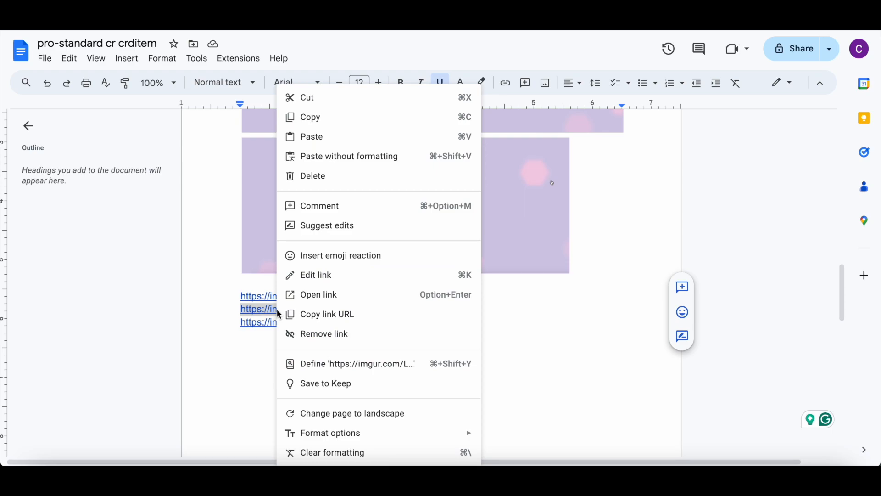
click(337, 119)
- Replace the IMG LINK HERE placeholder of the RULES item with the copied link in the Carrd code embed
key(ctrl+shift+Tab)
scroll(93, 293, down, 4)
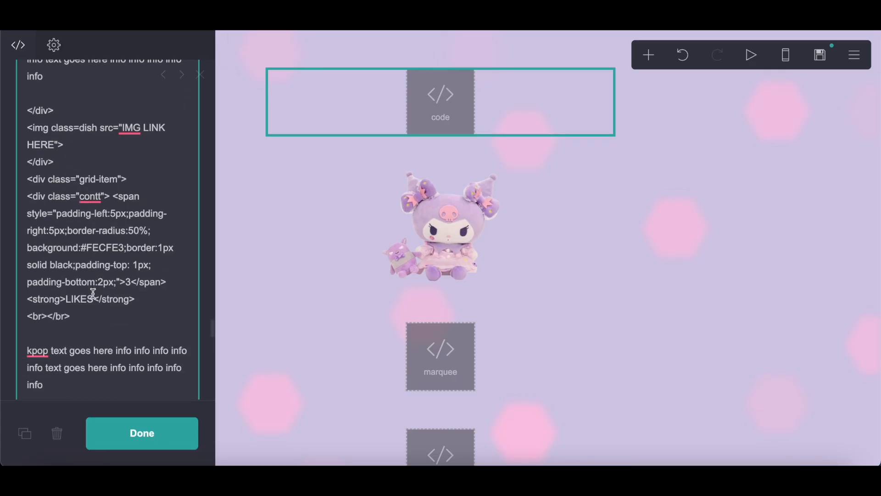
scroll(93, 293, up, 3)
drag(122, 157, 42, 179)
right_click(43, 178)
click(81, 277)
key(ctrl+Tab)
drag(238, 323, 413, 324)
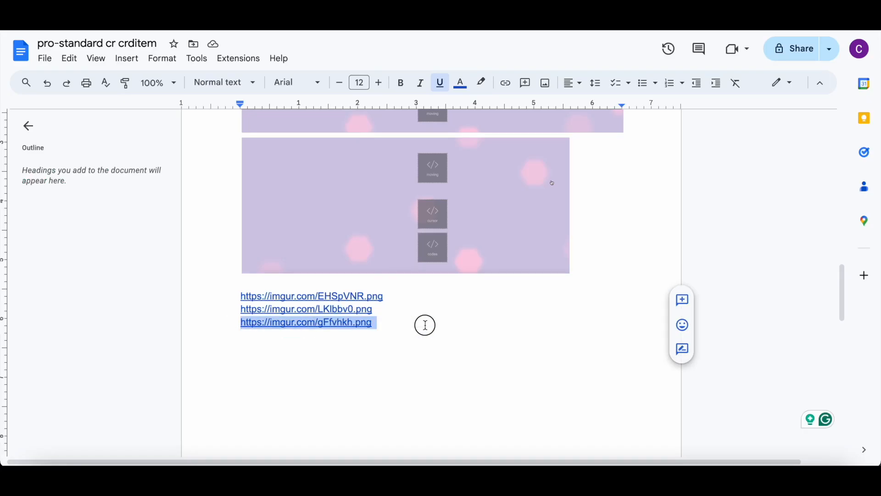
right_click(433, 324)
click(481, 127)
key(ctrl+Tab)
scroll(122, 228, down, 4)
scroll(121, 228, down, 5)
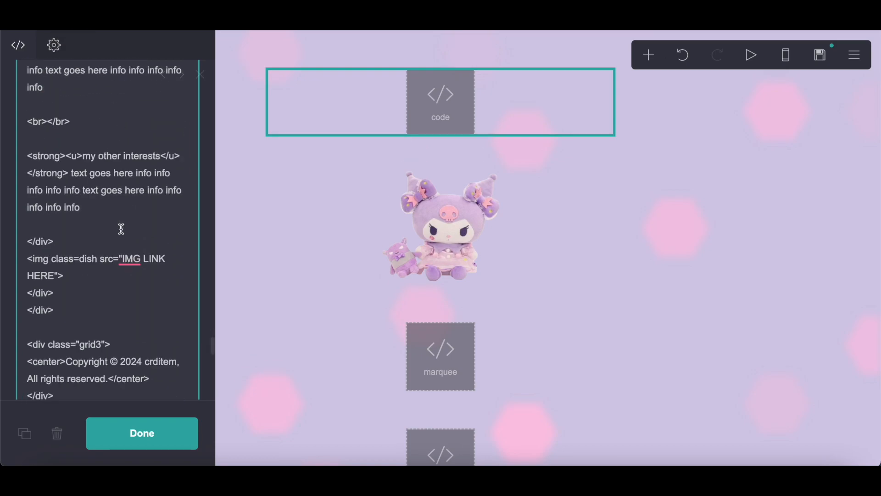
drag(122, 215, 43, 233)
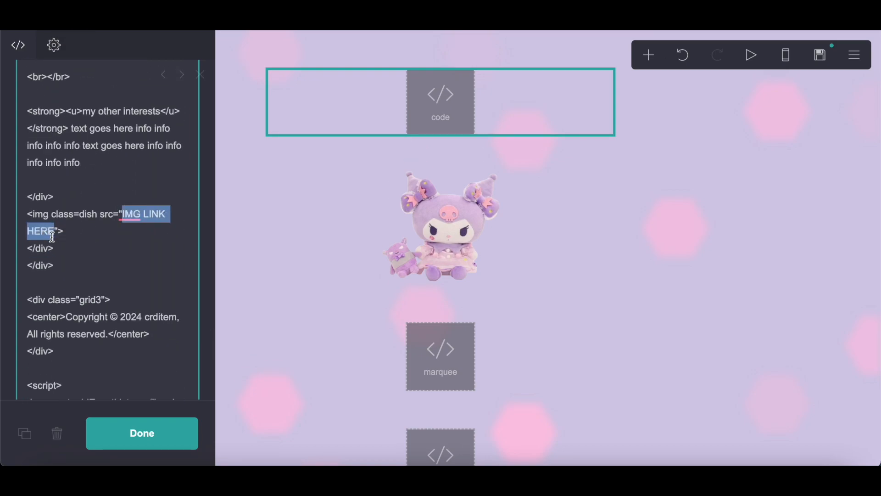
right_click(41, 232)
click(59, 280)
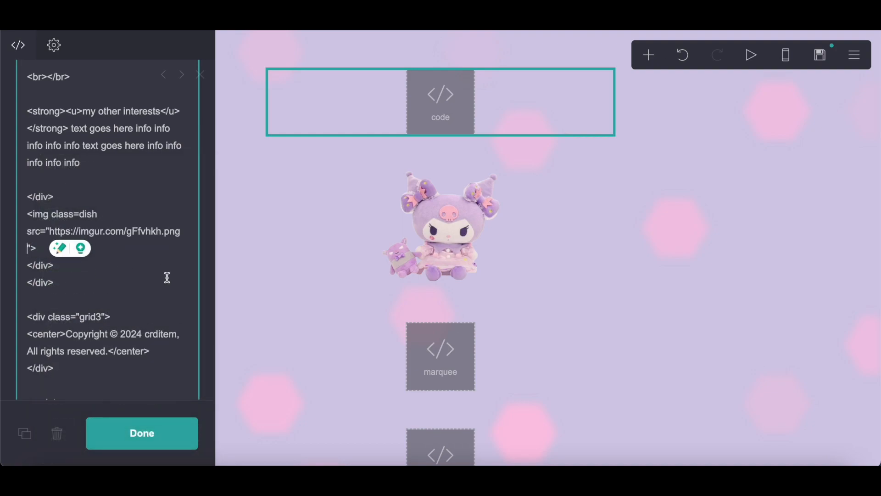
- Examine the copyright line in the grid3 section of the code embed
scroll(165, 277, down, 5)
drag(67, 210, 184, 210)
click(104, 251)
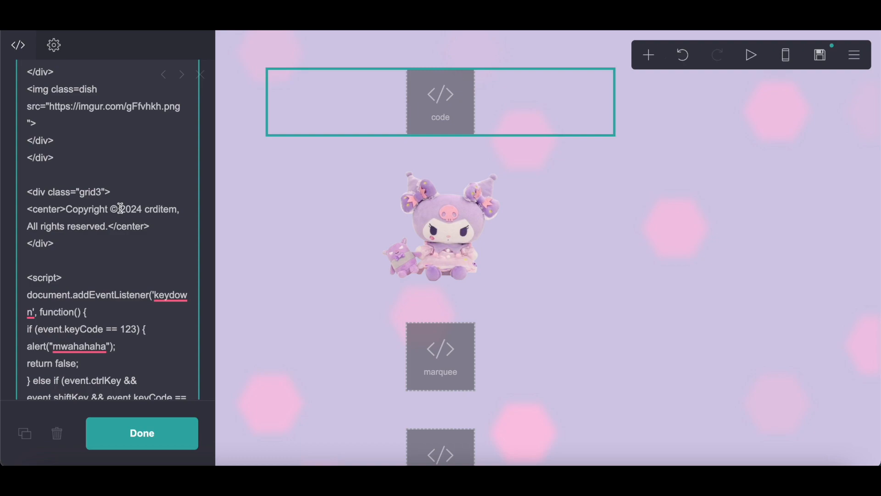
- Test the script's context-menu blocking on the published page and dismiss its alert
scroll(121, 208, down, 6)
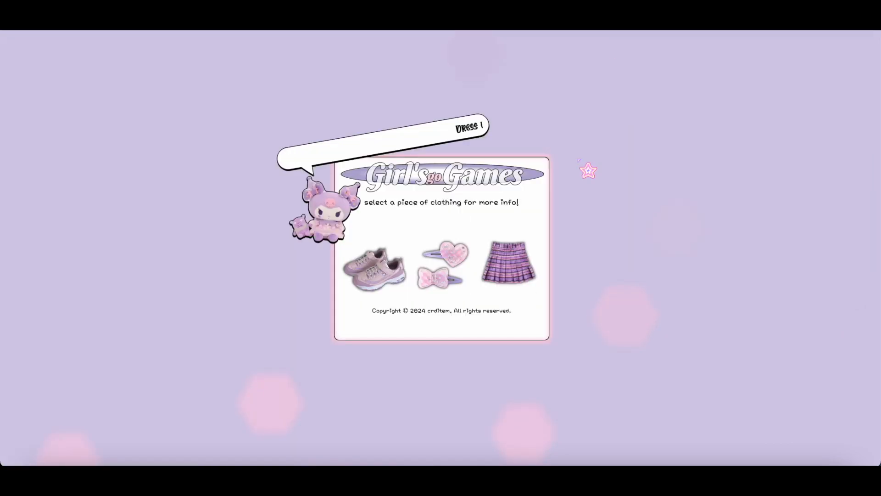
right_click(586, 169)
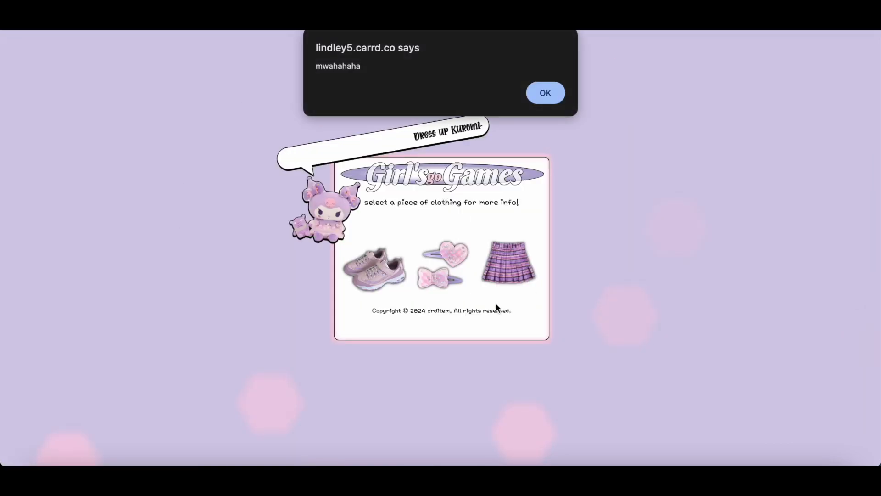
click(531, 93)
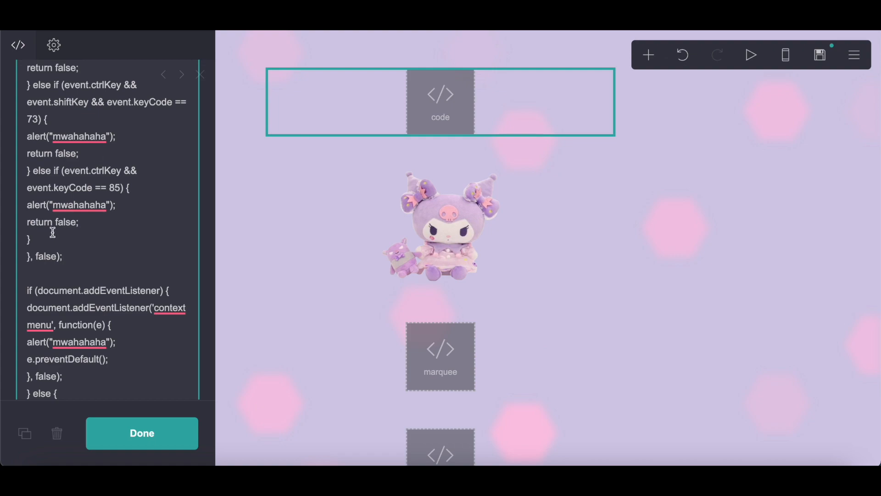
- Examine the "mwahahaha" alert texts in the keydown and contextmenu handlers of the embed's script
scroll(53, 232, down, 5)
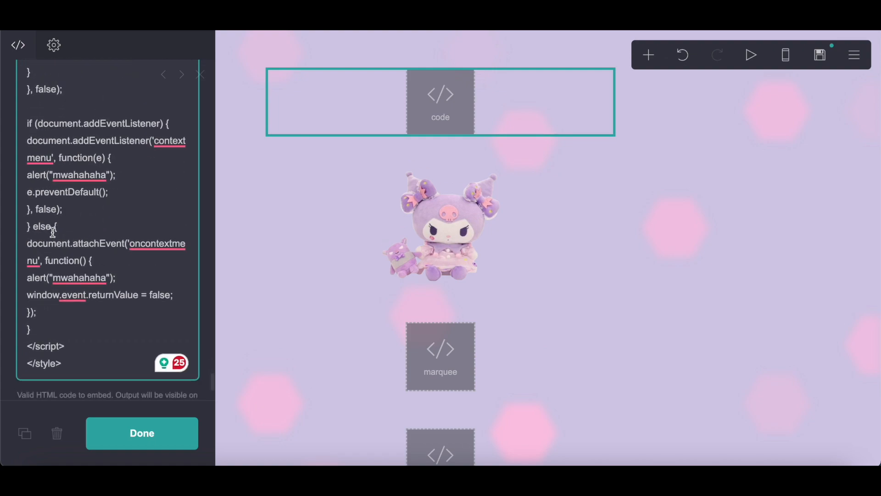
double_click(86, 181)
click(85, 181)
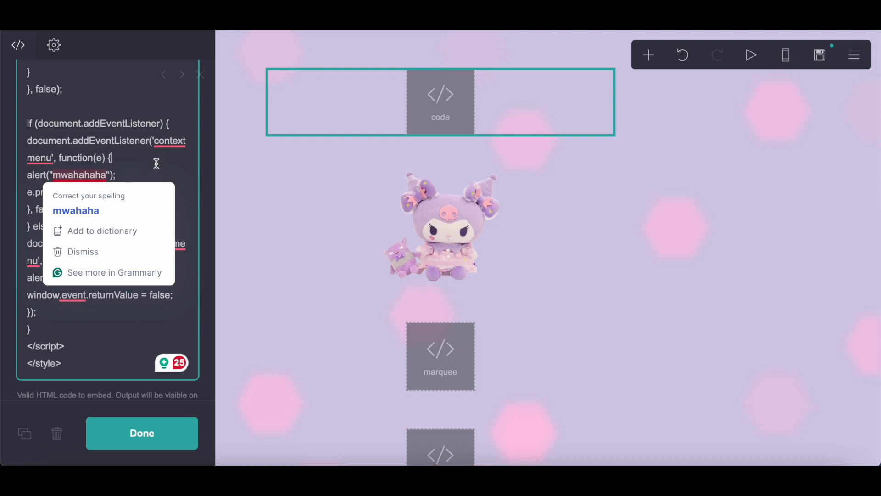
double_click(106, 283)
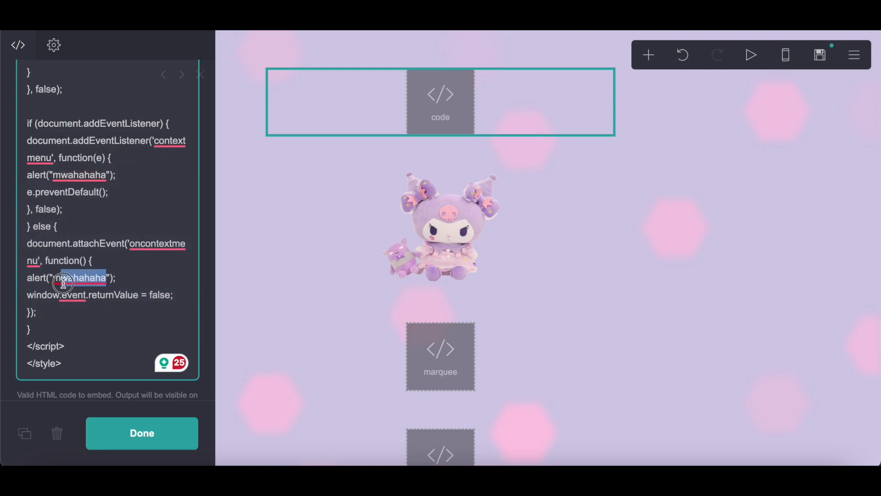
double_click(108, 182)
scroll(110, 152, up, 3)
double_click(111, 147)
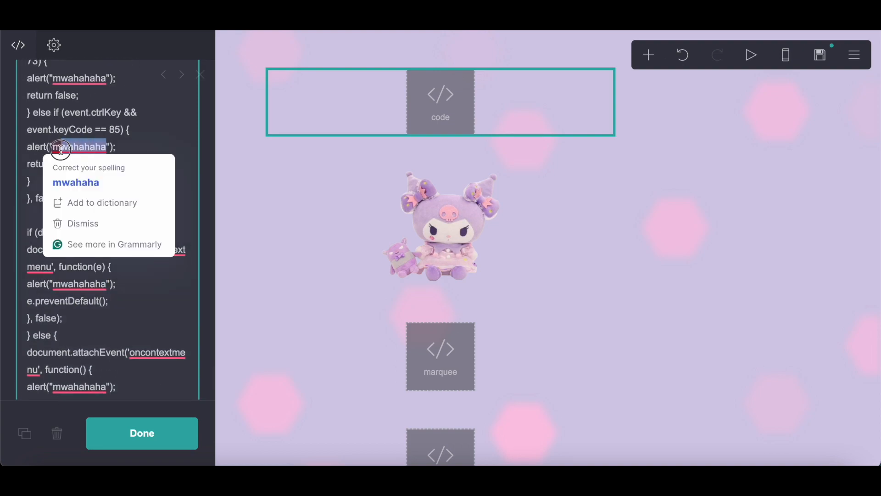
click(140, 133)
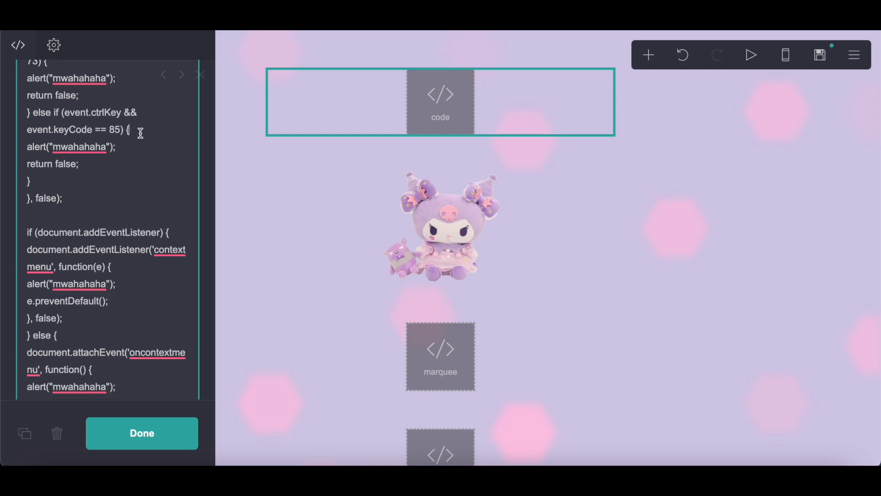
- Review the ABOUT item's text and placeholder links in the code embed and in its box on the published page
scroll(141, 133, up, 10)
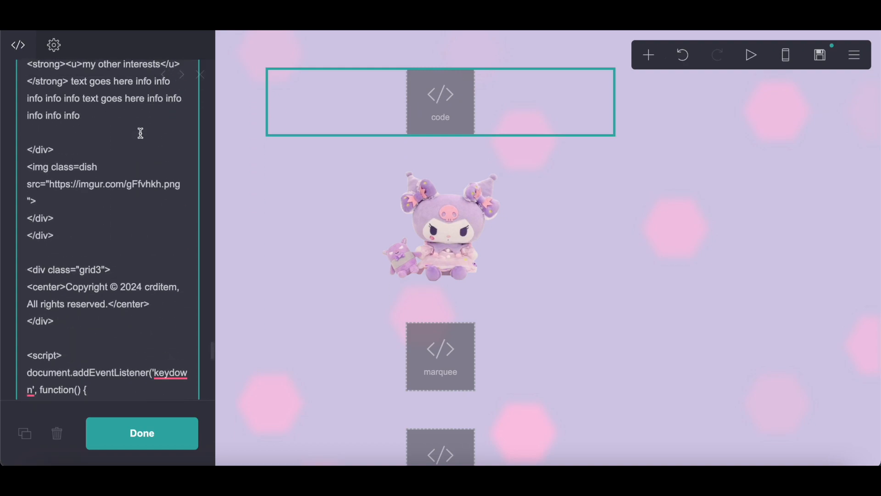
scroll(141, 133, up, 10)
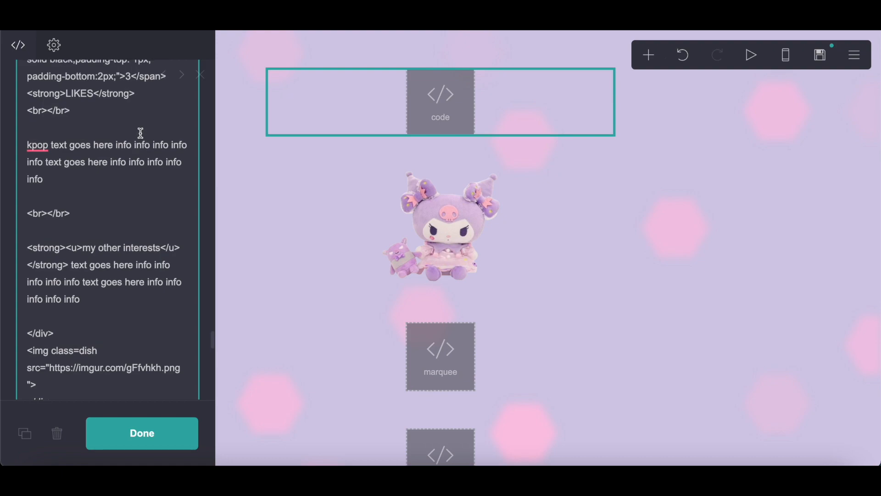
scroll(141, 133, up, 10)
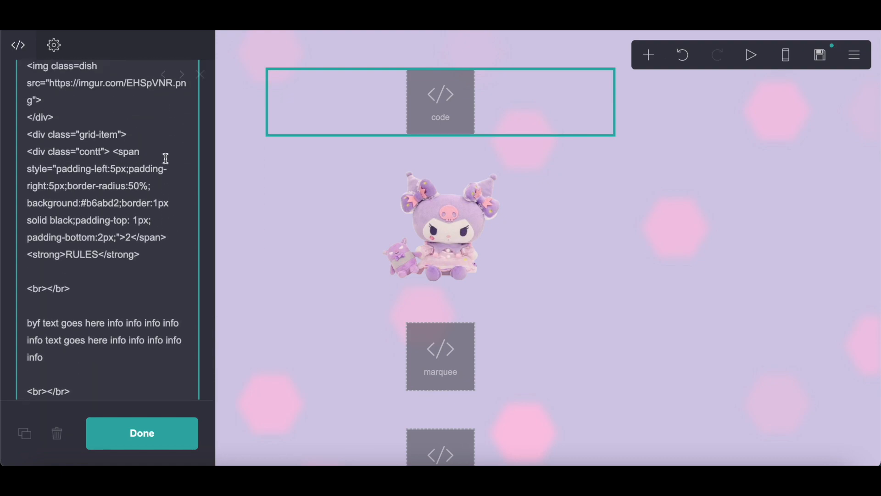
scroll(166, 159, up, 10)
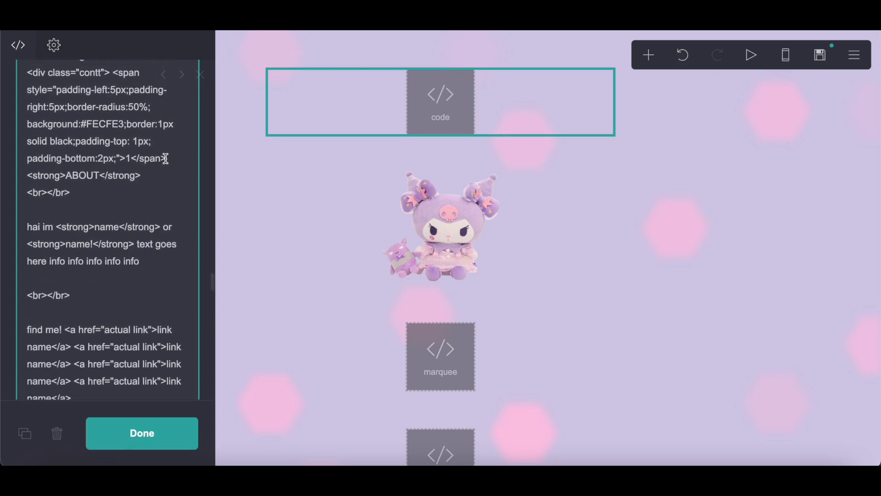
scroll(165, 158, up, 5)
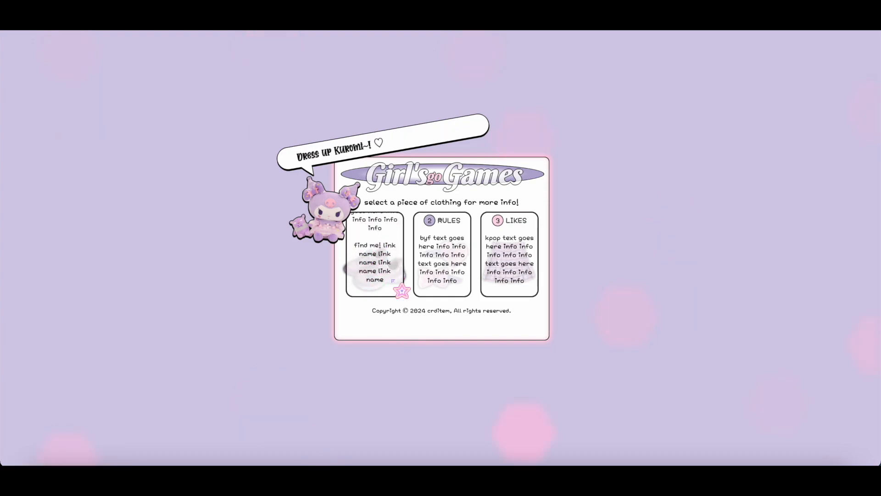
scroll(402, 289, up, 3)
scroll(383, 233, down, 3)
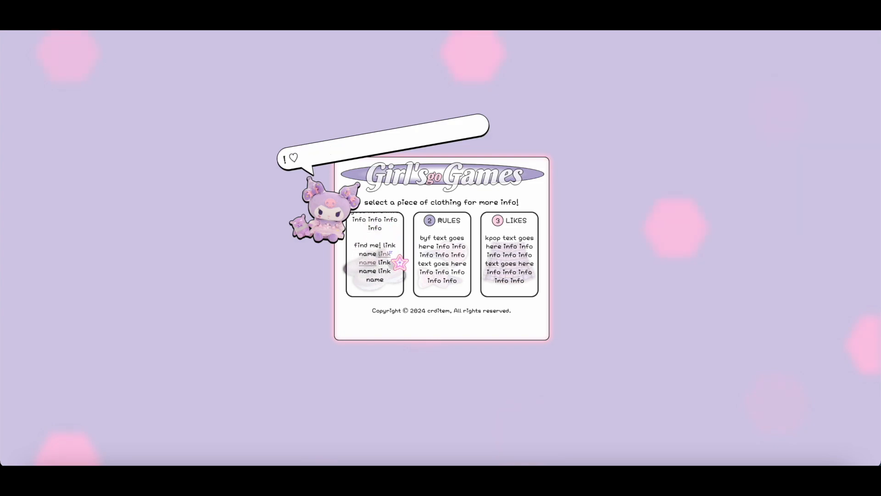